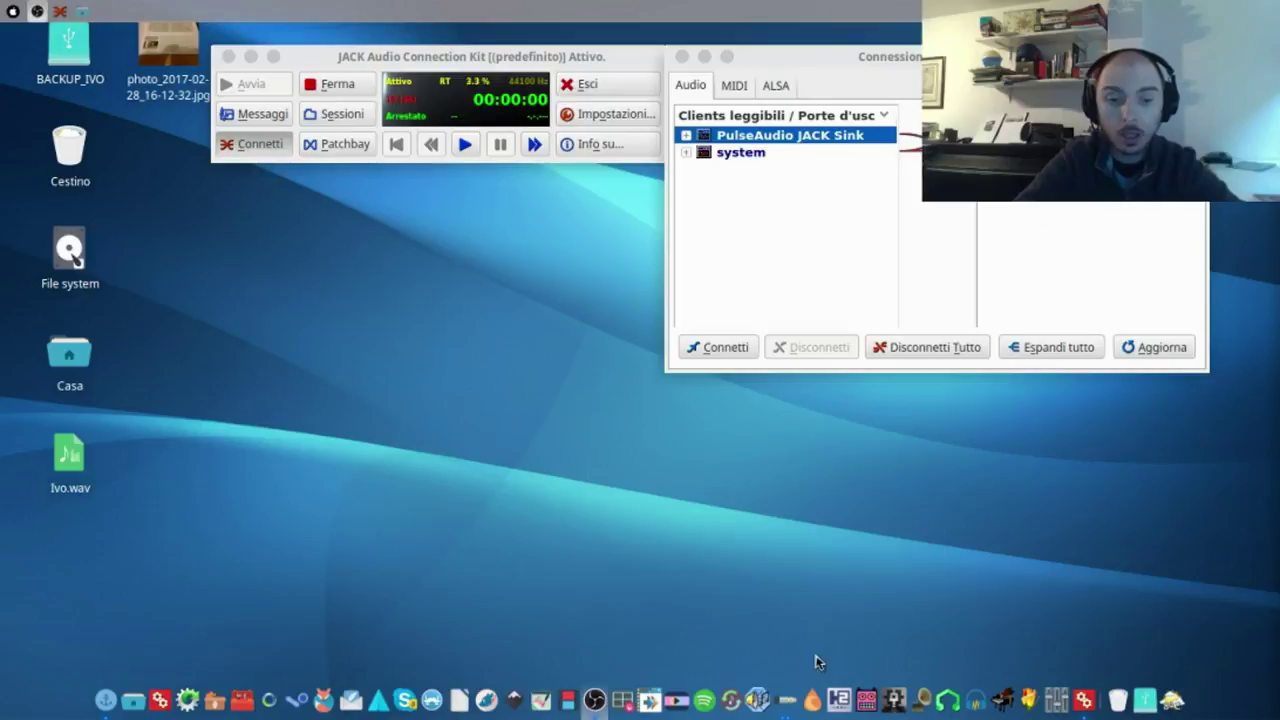
Switch to Audacity and record about 6.5 seconds of microphone voice on a new stereo track.
left_click(975, 698)
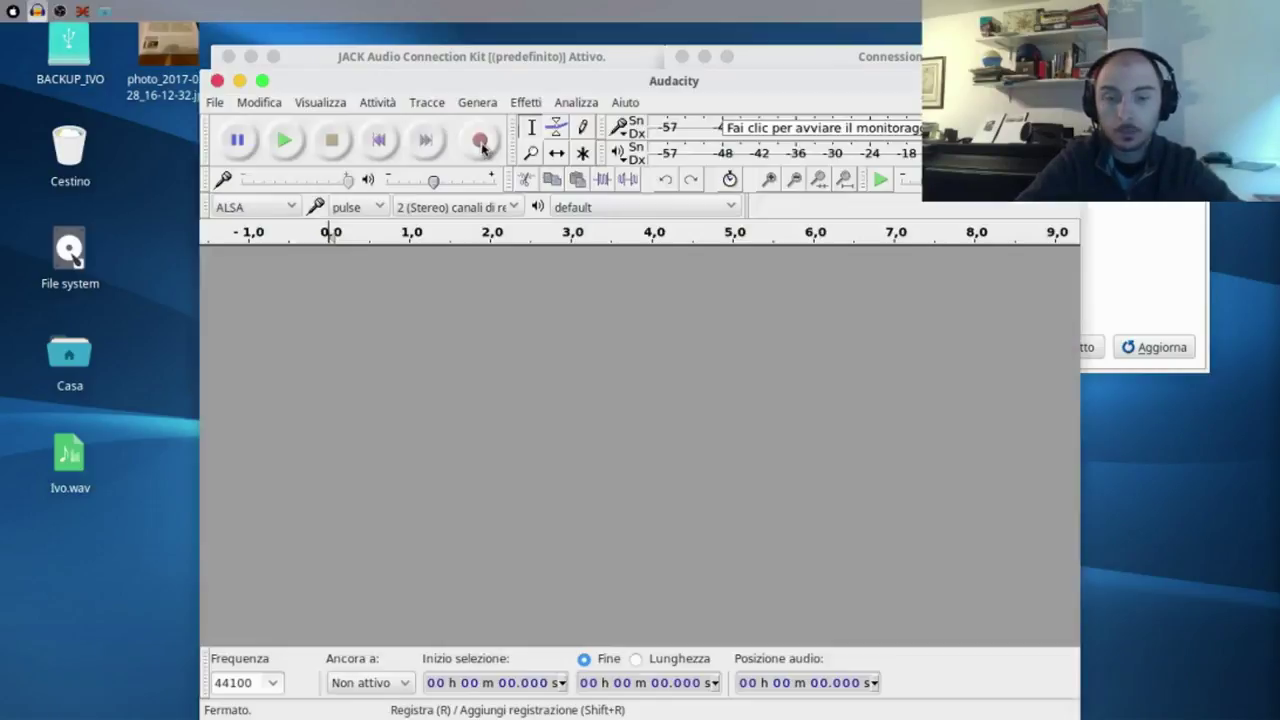
left_click(481, 142)
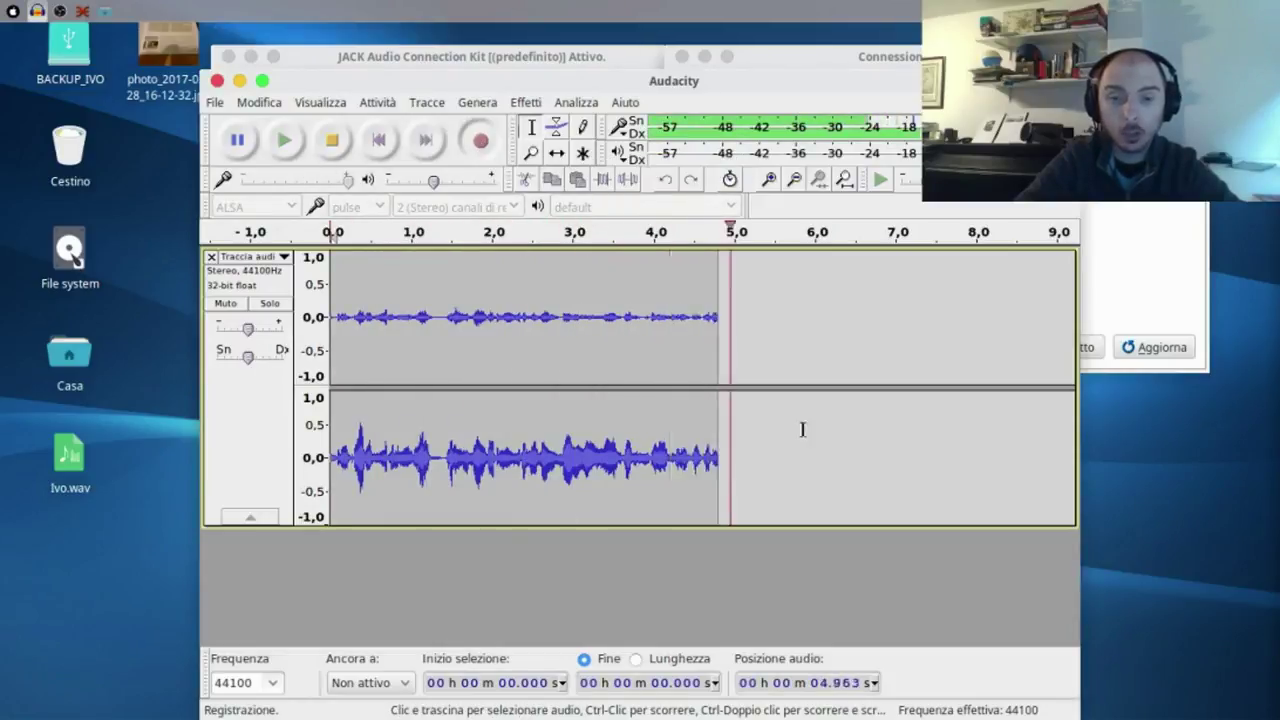
left_click(336, 145)
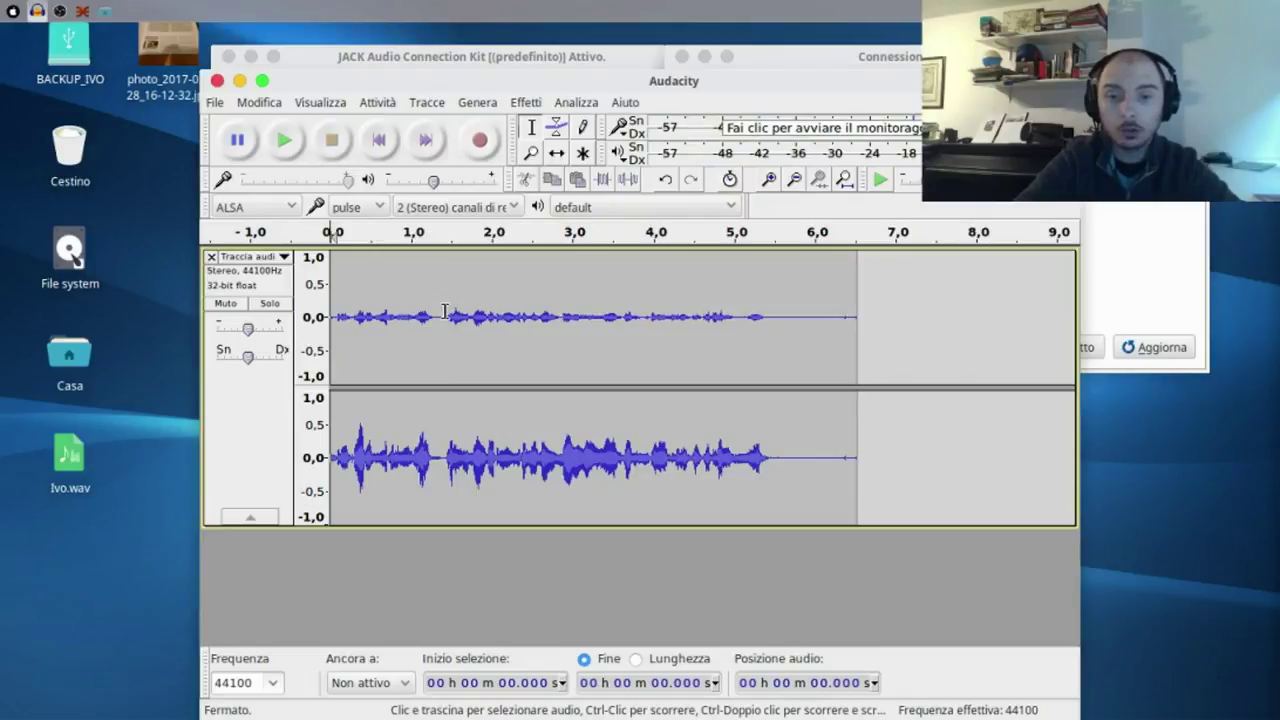
Normalize the whole recording to -1,0 dB, removing the DC offset and treating the stereo channels independently.
left_click(525, 103)
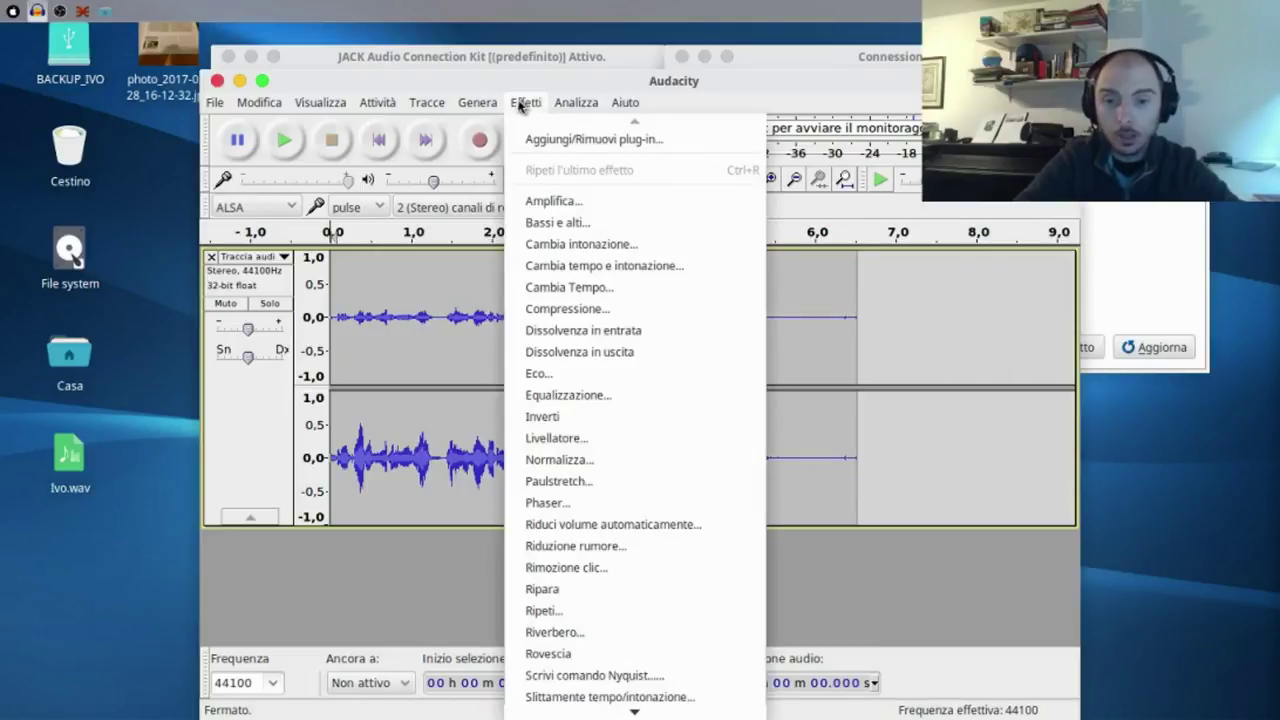
left_click(560, 459)
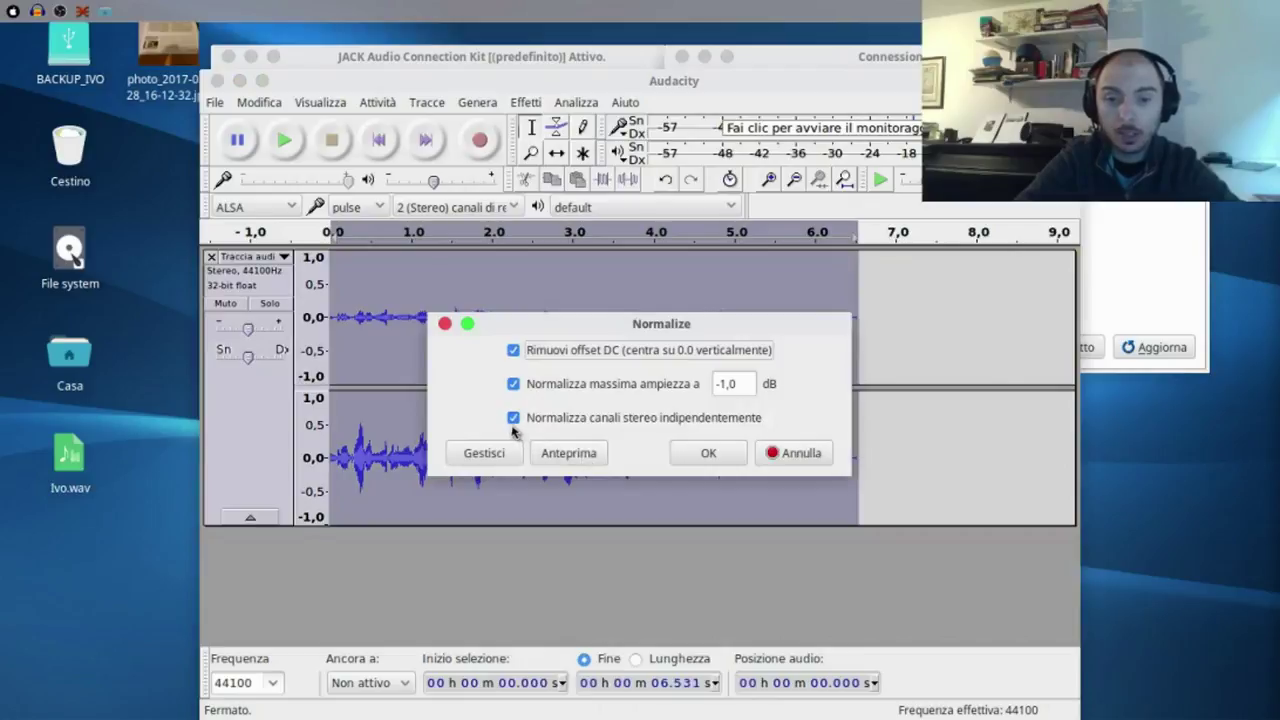
left_click(708, 453)
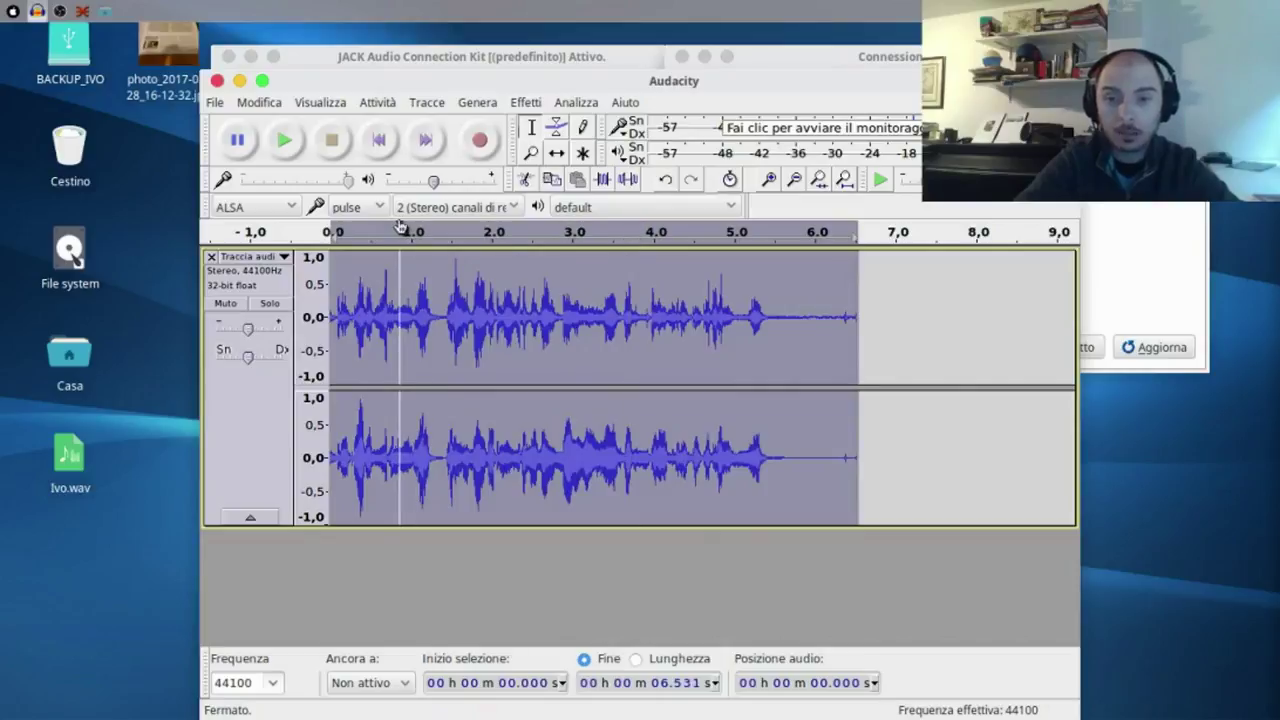
Play back the normalized voice recording and remove its track.
left_click(283, 141)
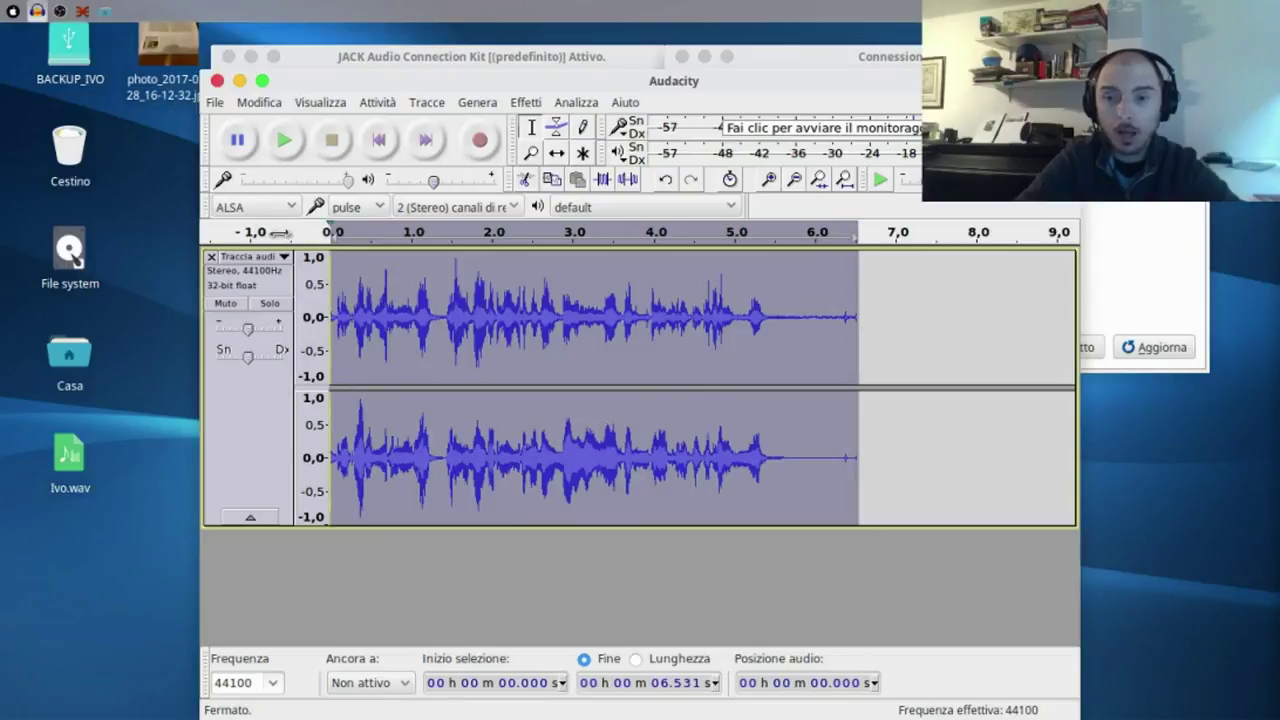
left_click(211, 257)
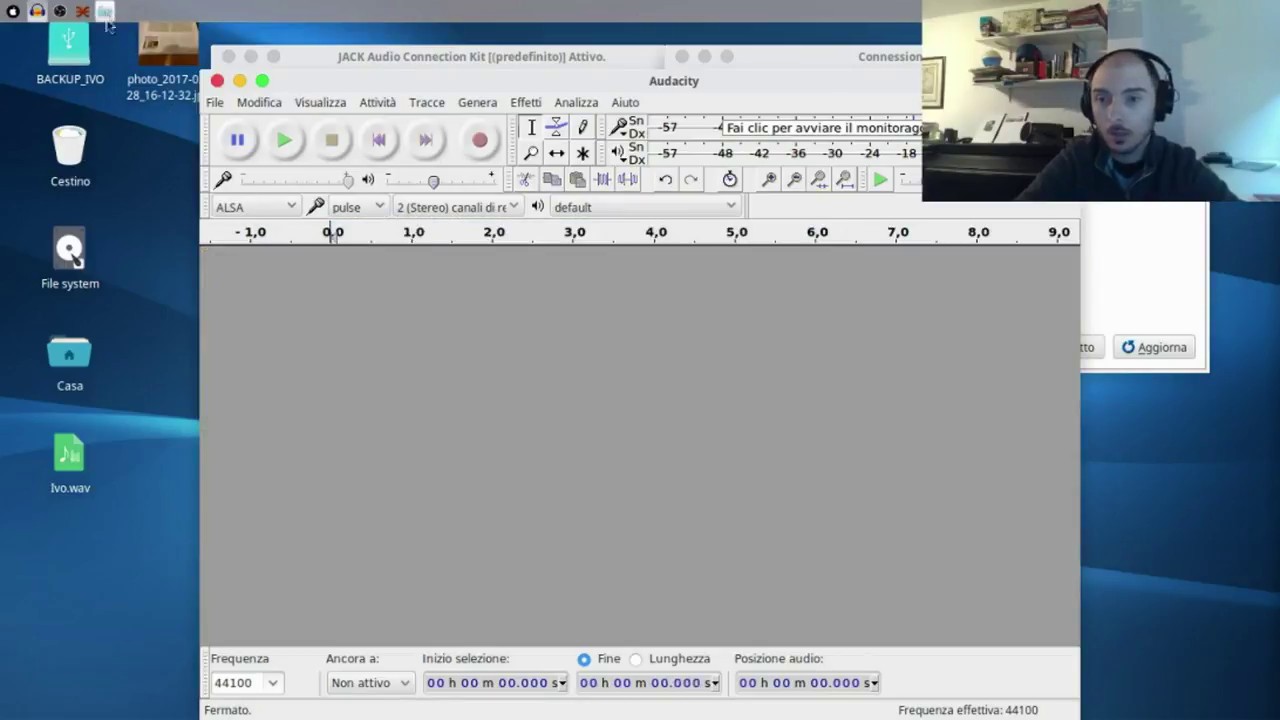
Switch to the file manager, play pro53.mp3 from the Musica folder and minimize the media player.
left_click(78, 283)
double_click(78, 283)
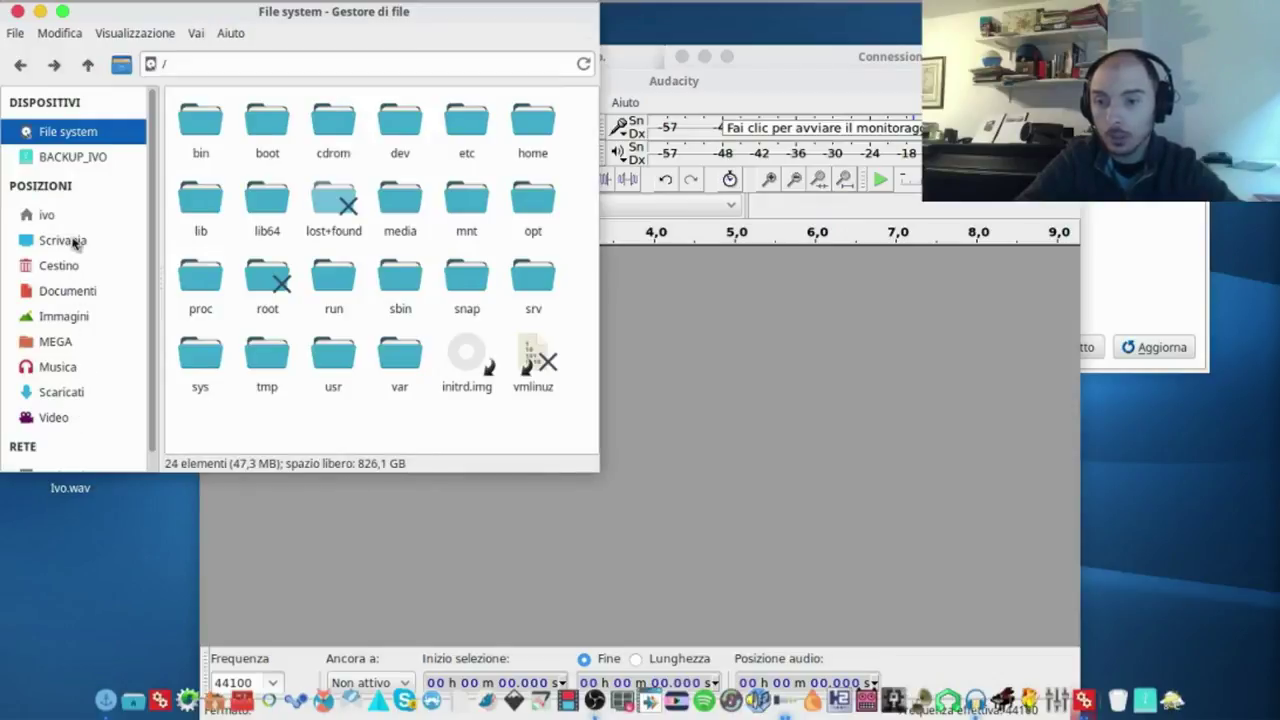
left_click(57, 367)
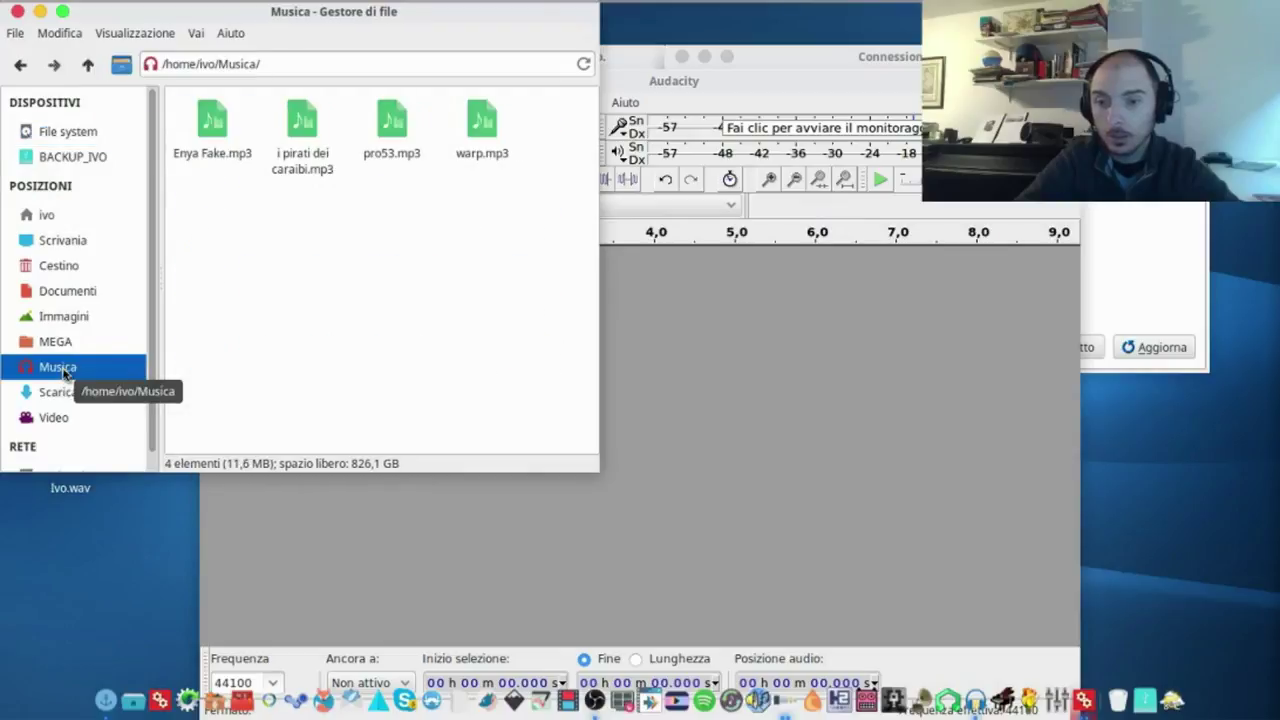
double_click(400, 155)
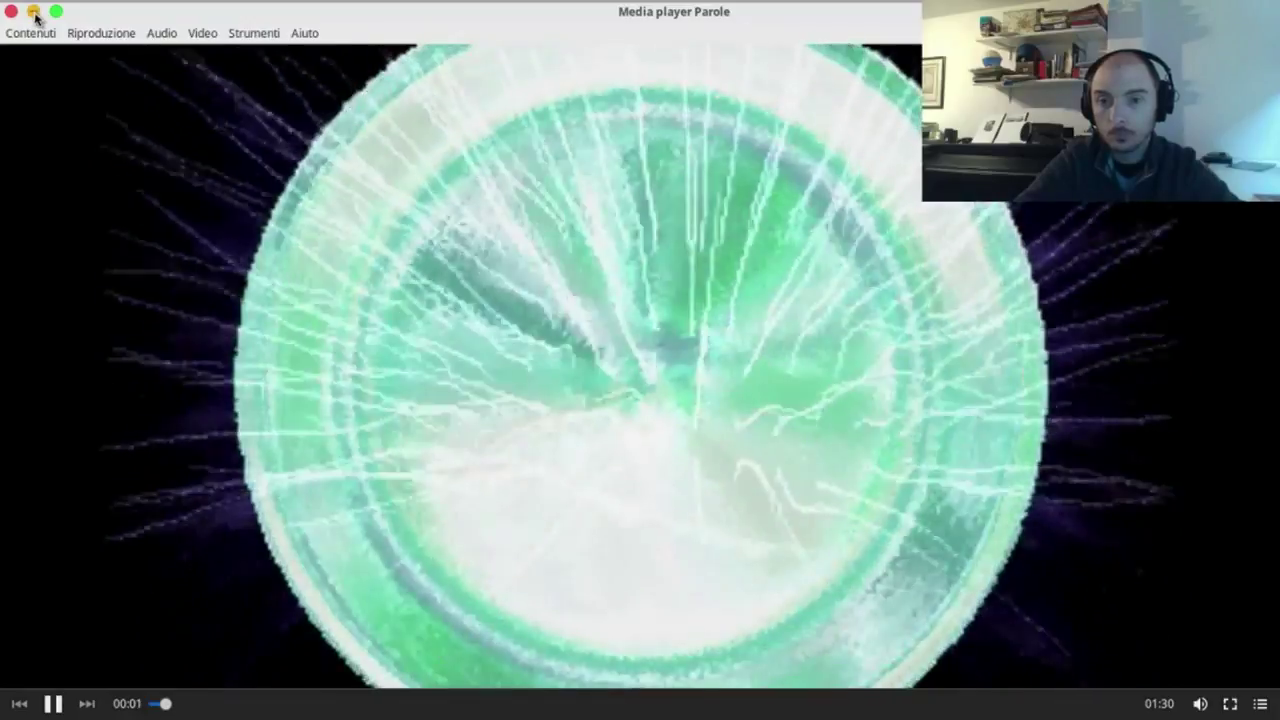
left_click(33, 12)
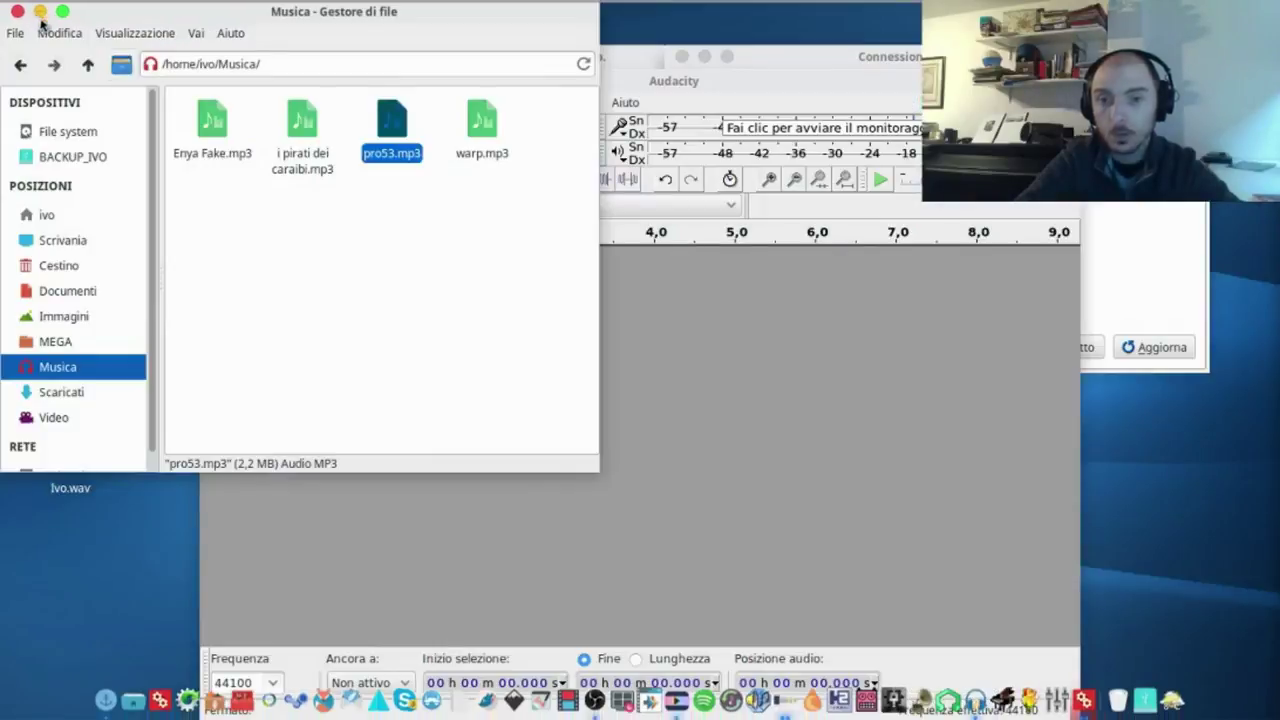
Switch to Audacity, record about 3 seconds while pro53.mp3 plays, and pause and minimize the media player.
left_click(750, 95)
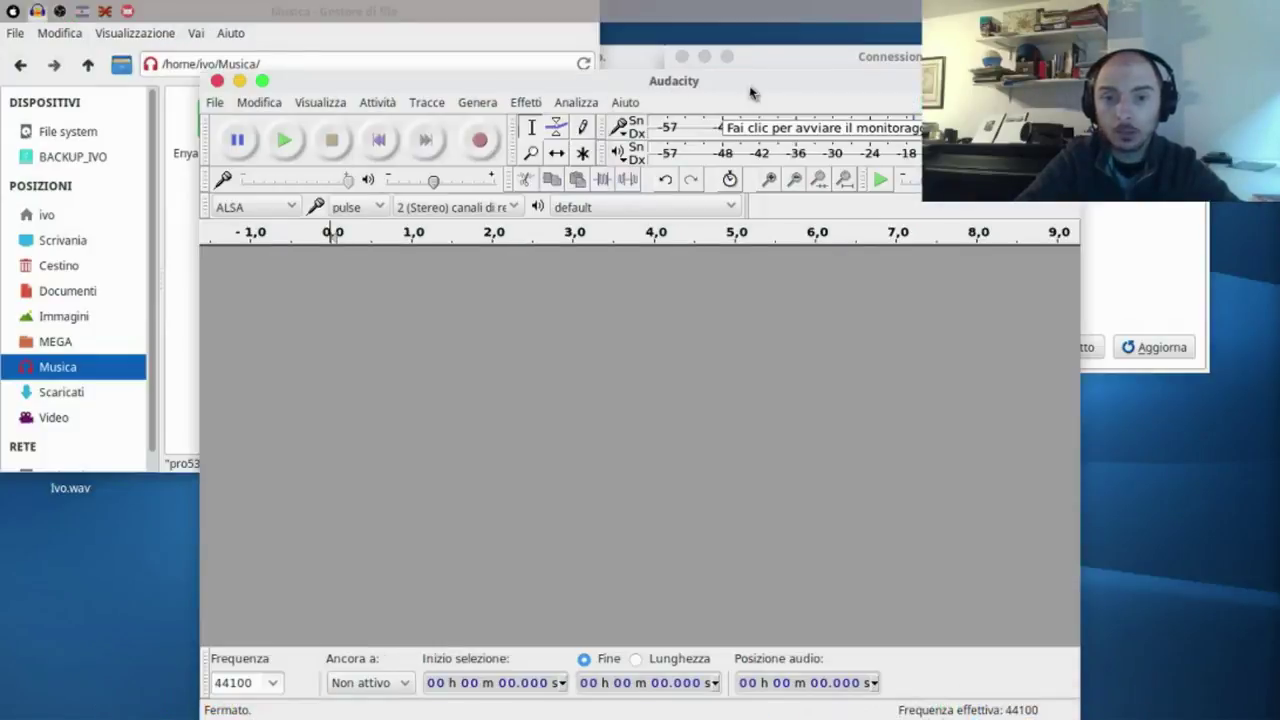
left_click(480, 143)
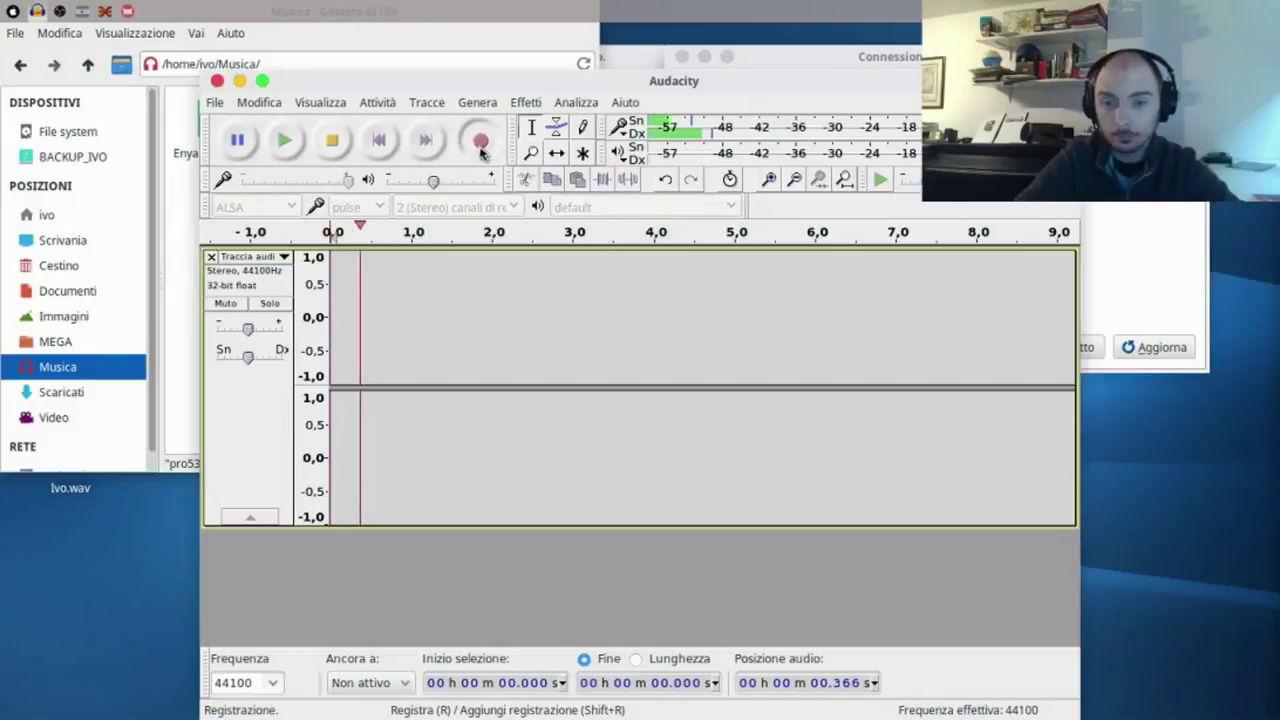
left_click(332, 141)
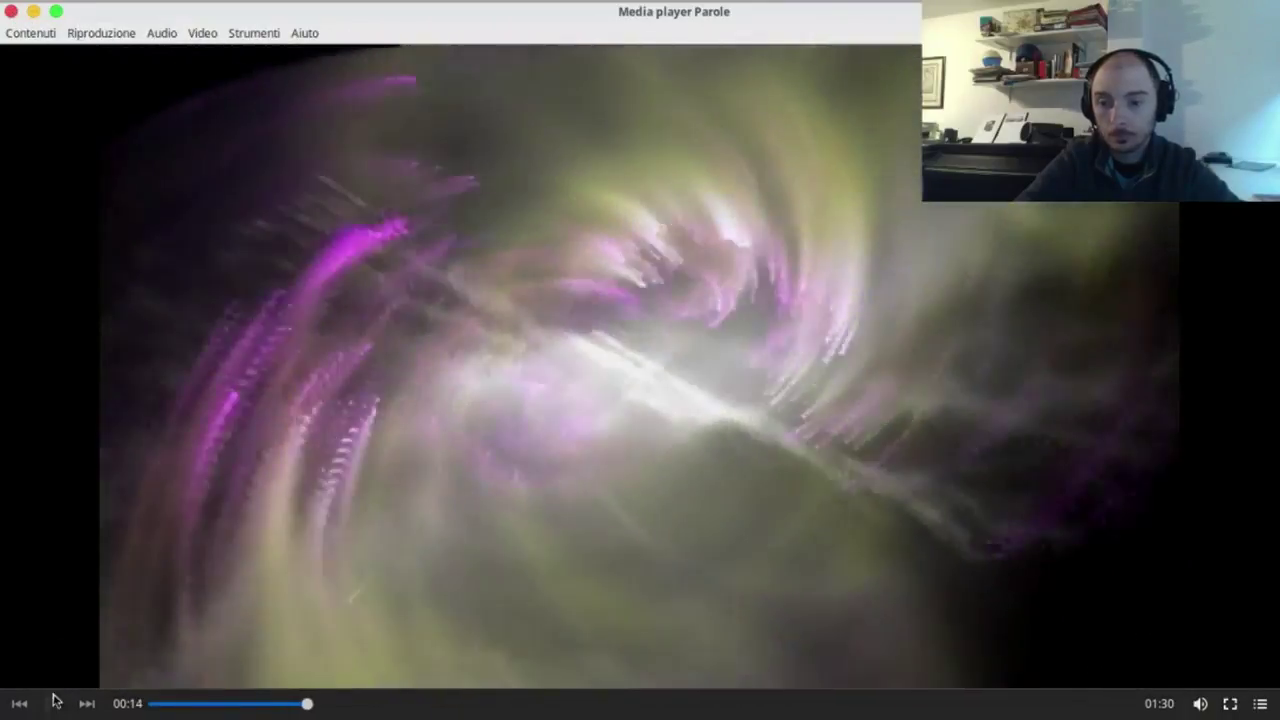
left_click(53, 703)
left_click(33, 11)
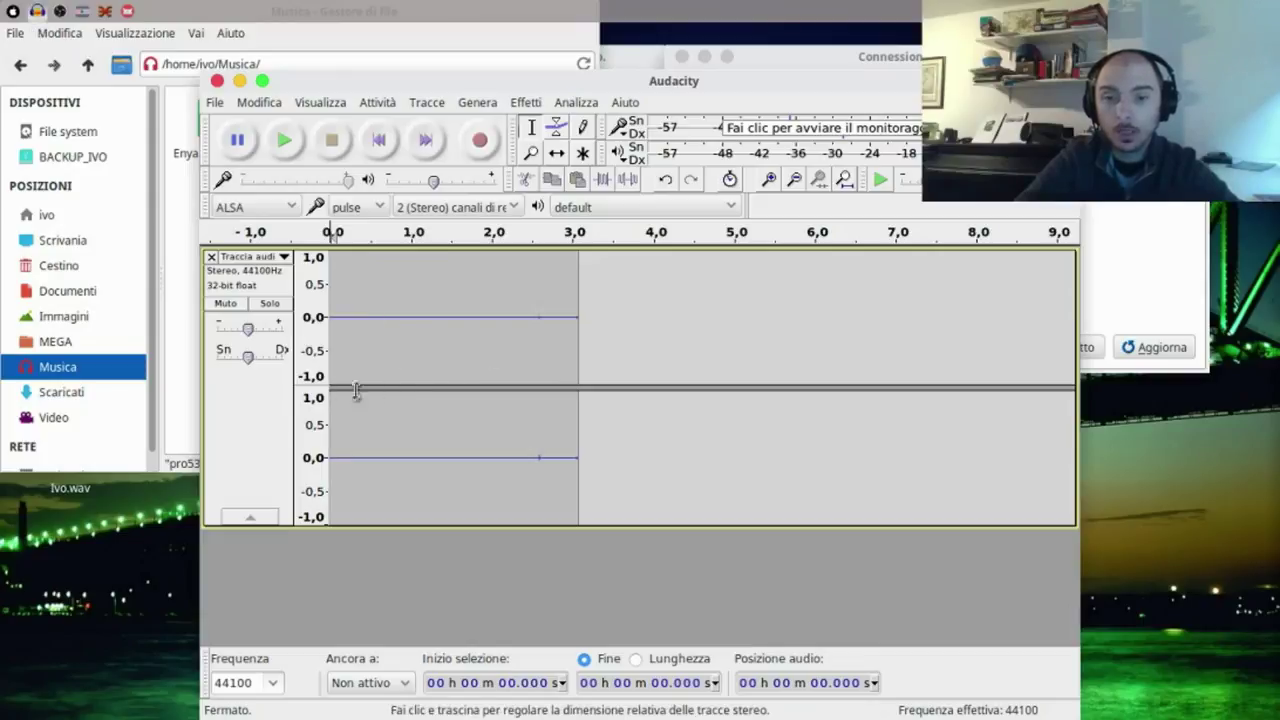
Play back the 3-second recording and remove its track.
left_click(286, 143)
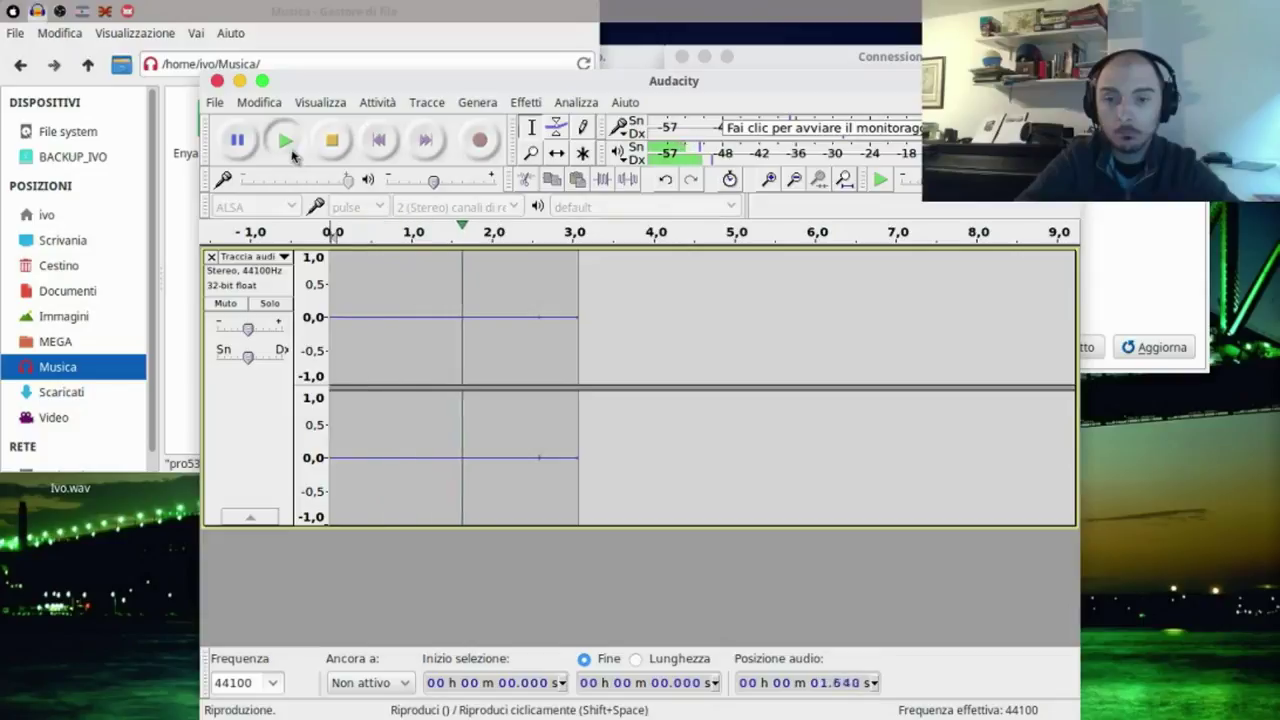
left_click(325, 148)
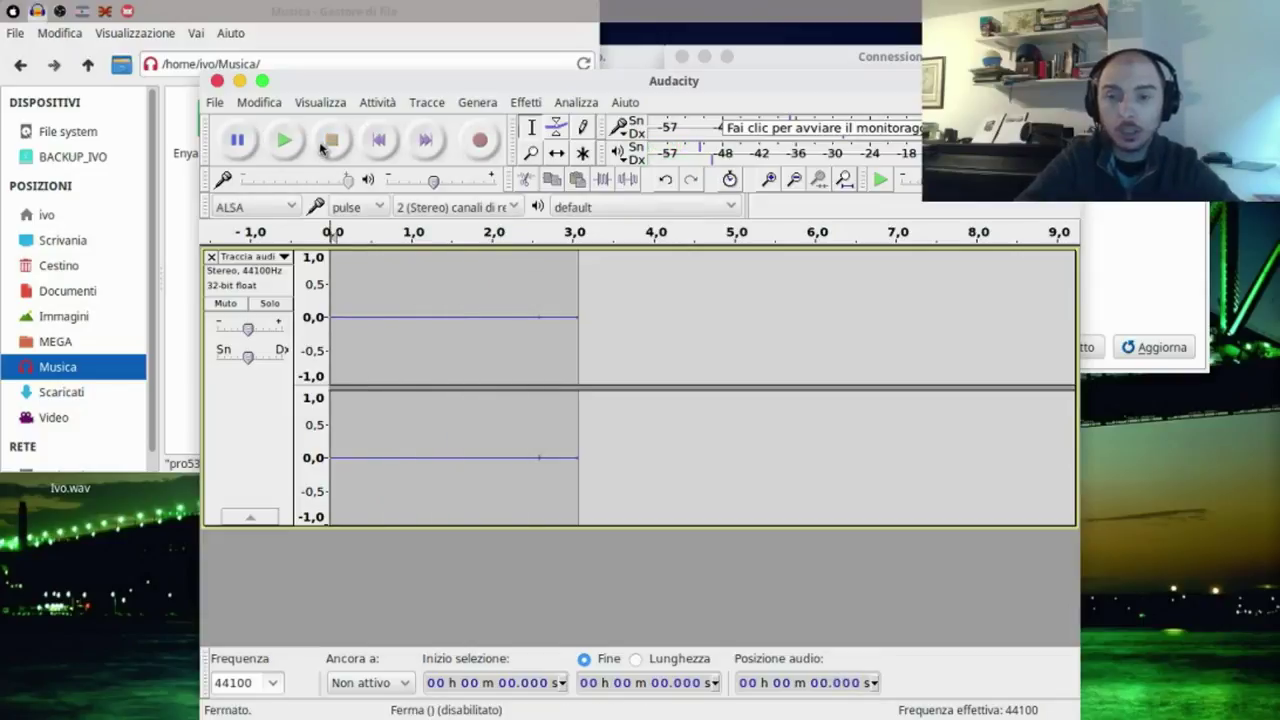
left_click(211, 257)
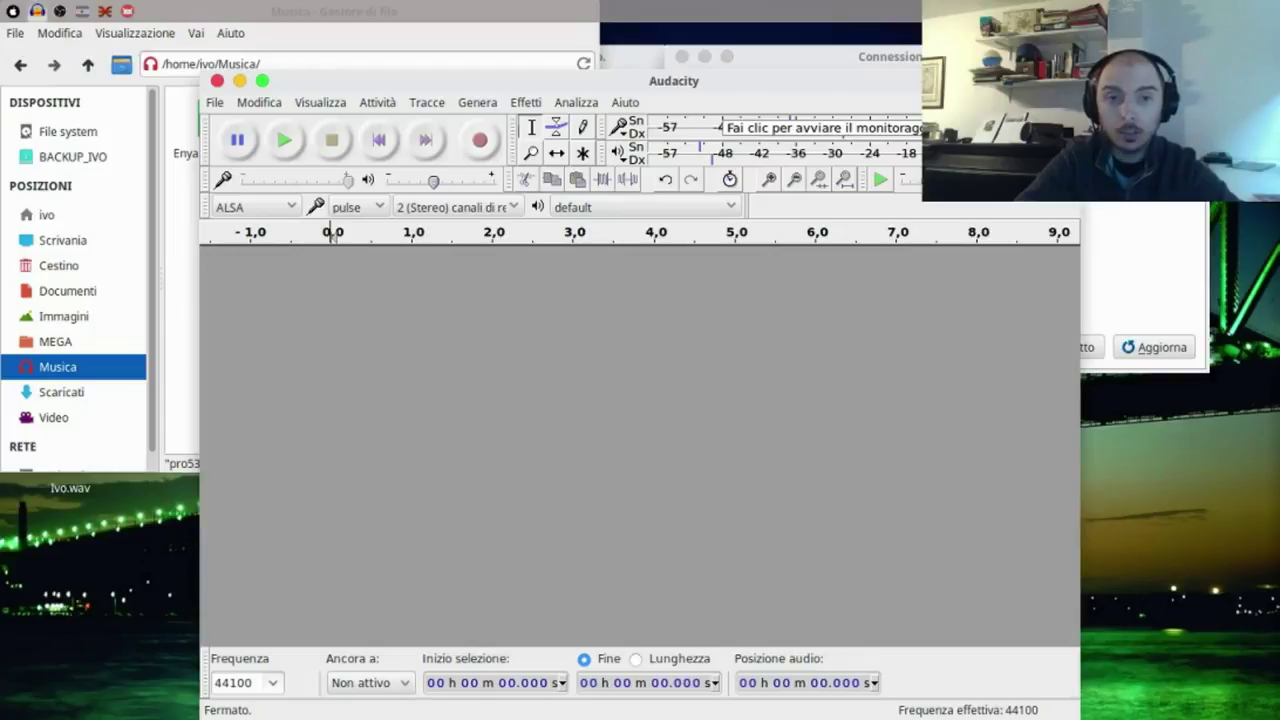
Uncover JACK's audio connections window and connect the PulseAudio JACK Sink output.
left_click_drag(673, 80, 619, 80)
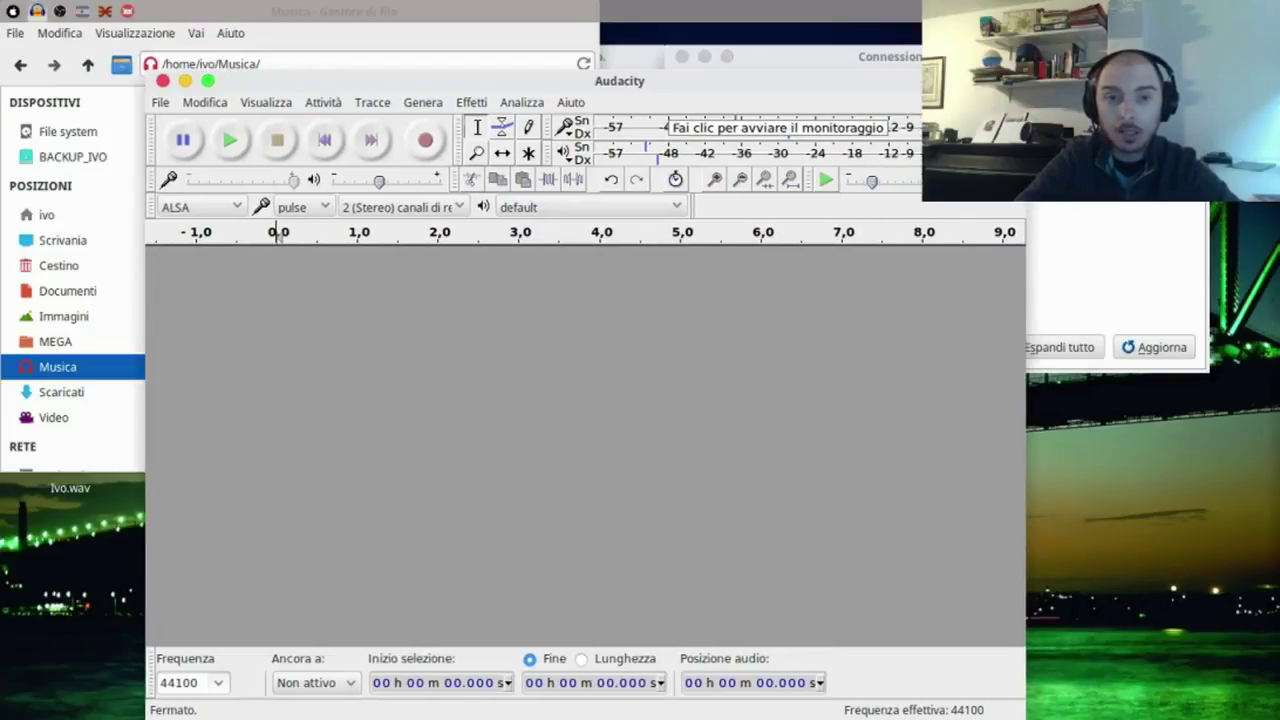
left_click(700, 57)
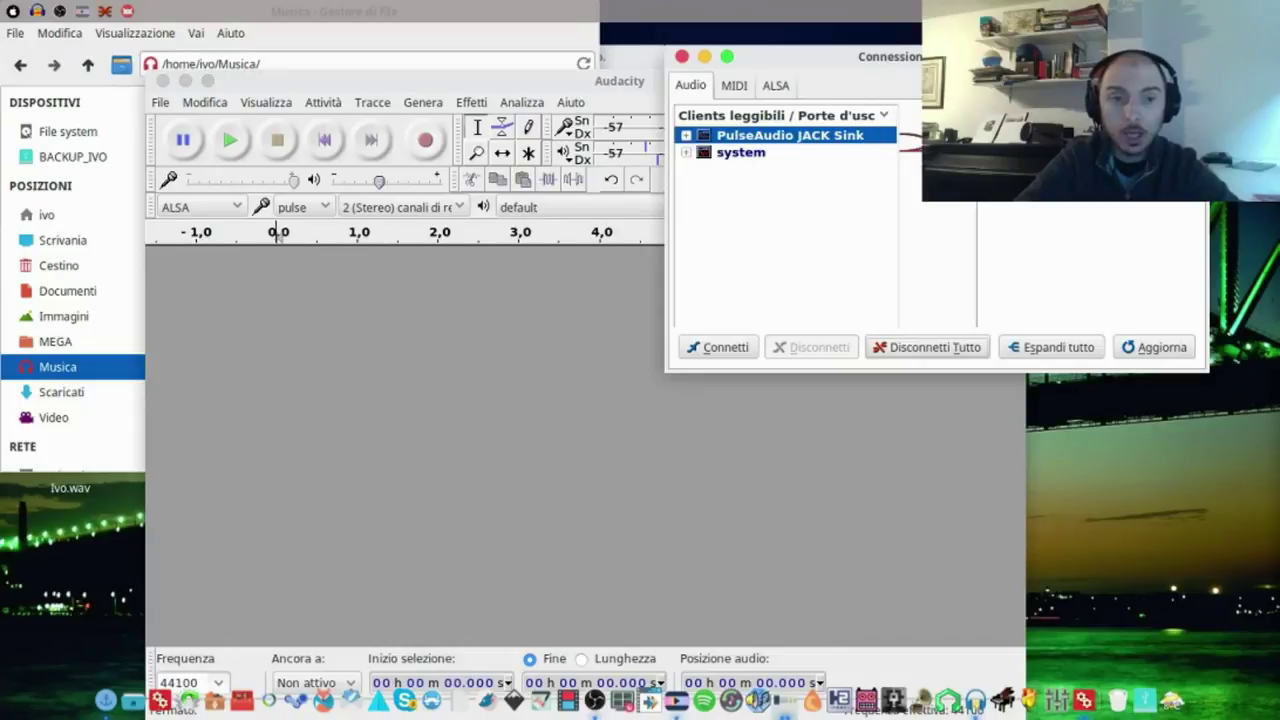
left_click(720, 346)
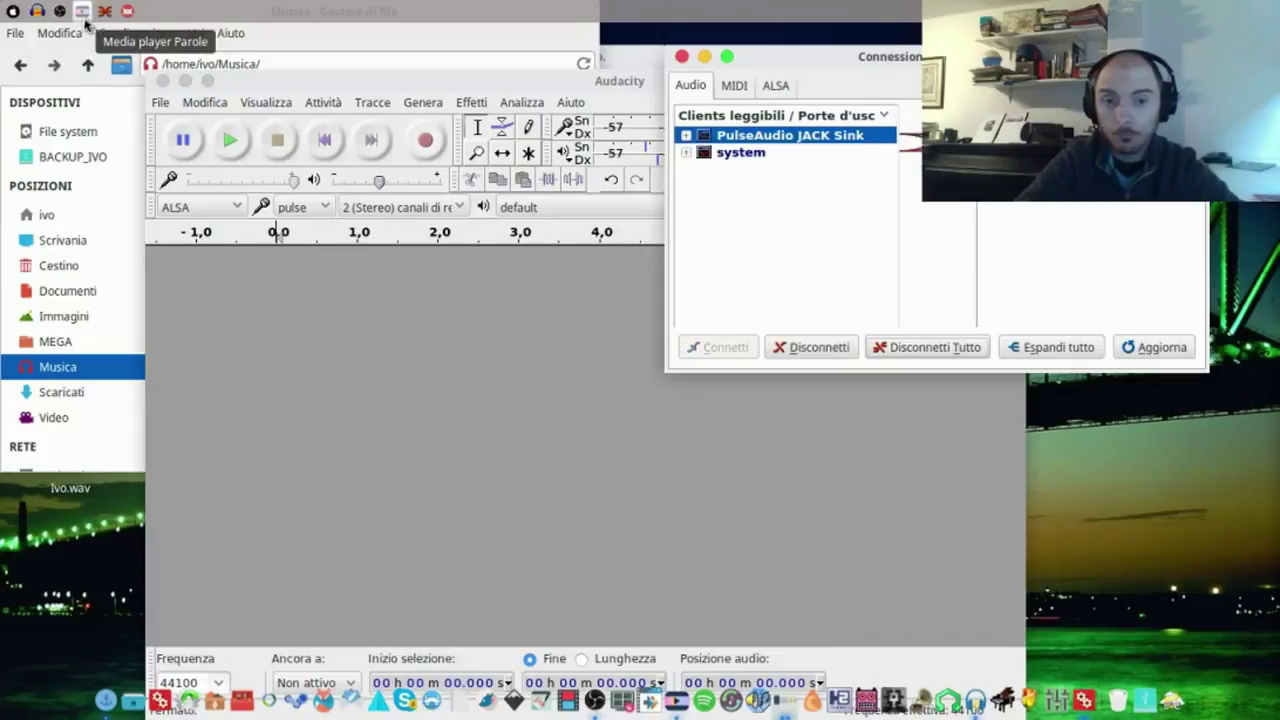
Resume the song in the Parole media player and record about 4.7 seconds of it in Audacity.
left_click(83, 12)
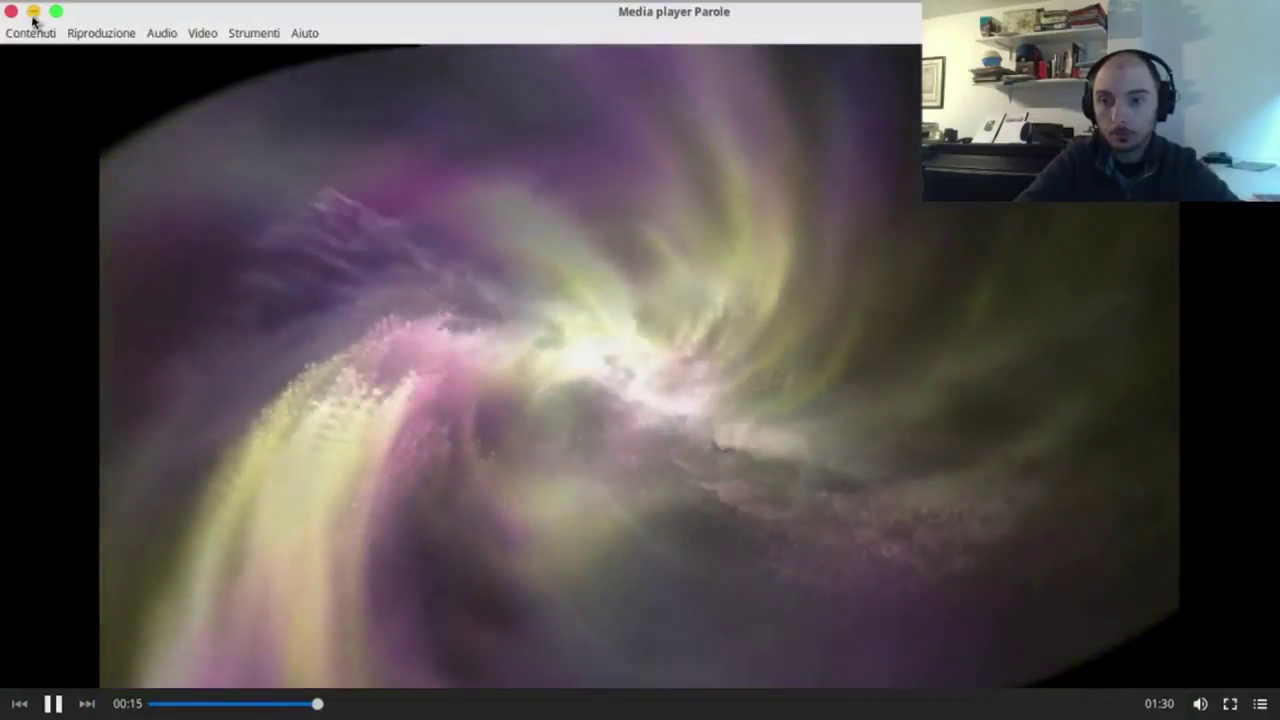
left_click(11, 11)
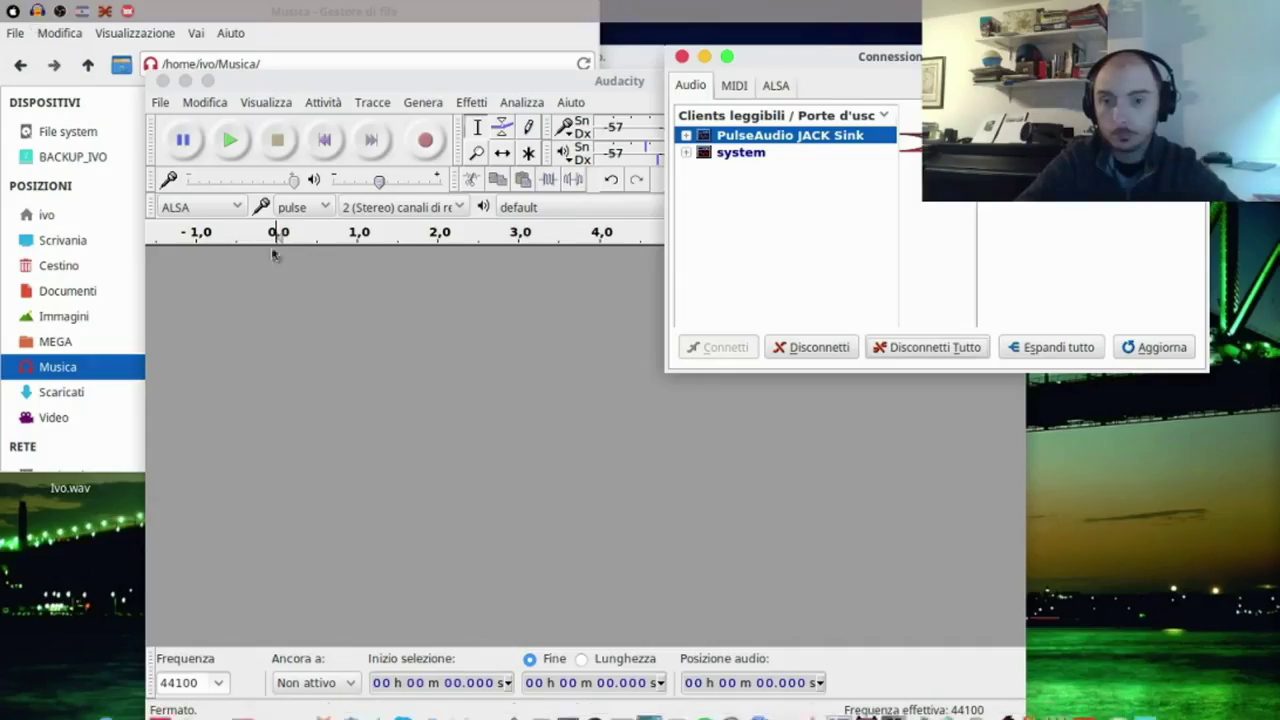
left_click(426, 141)
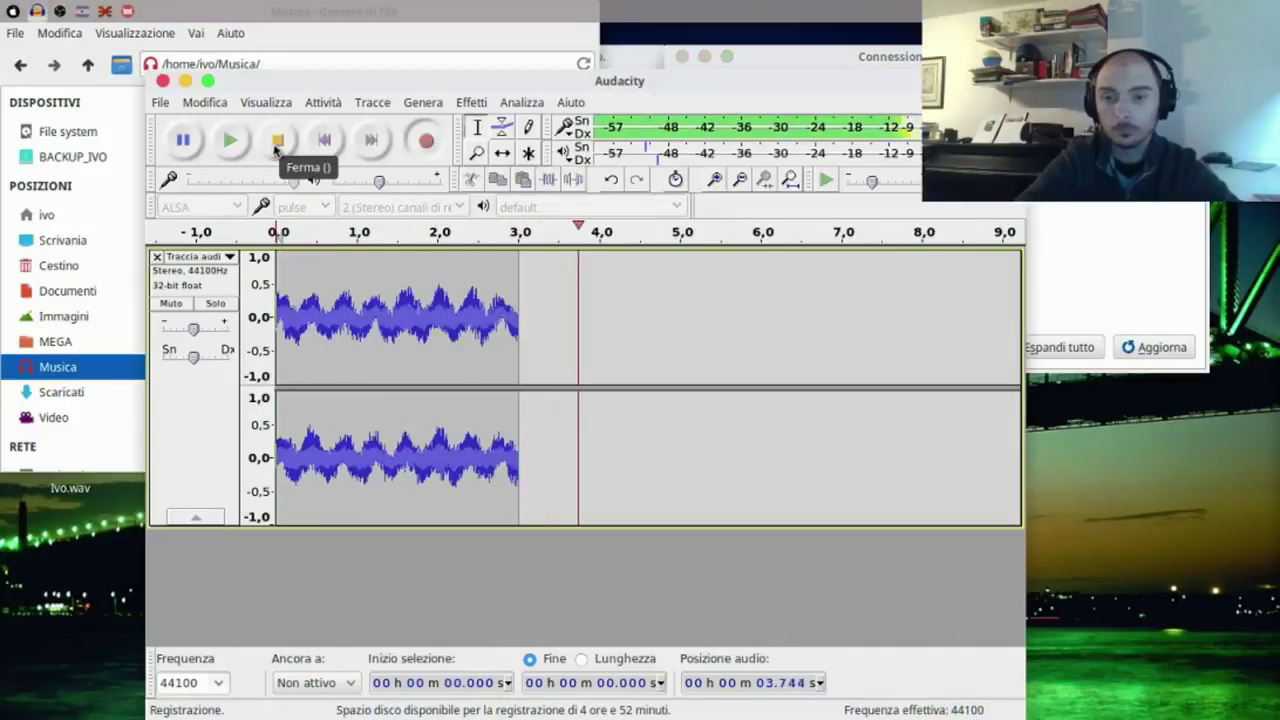
left_click(276, 148)
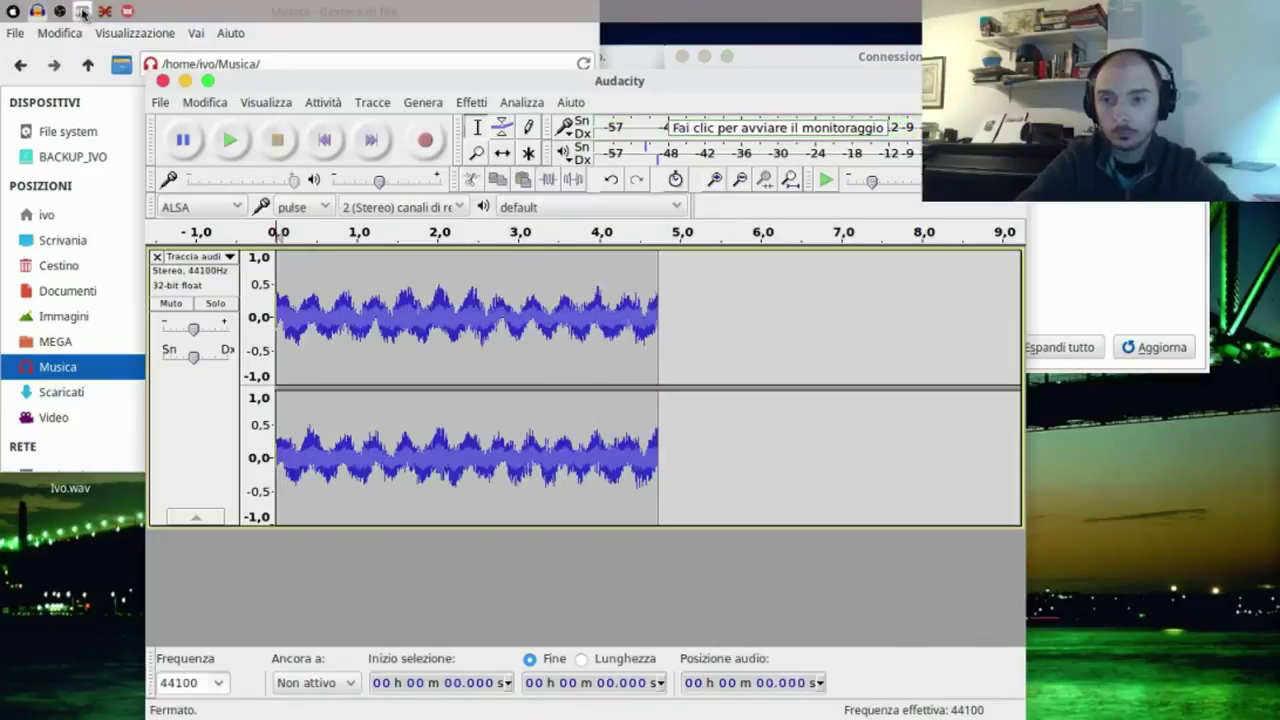
Pause the song in the media player, then play back the Audacity recording and remove its track.
left_click(83, 11)
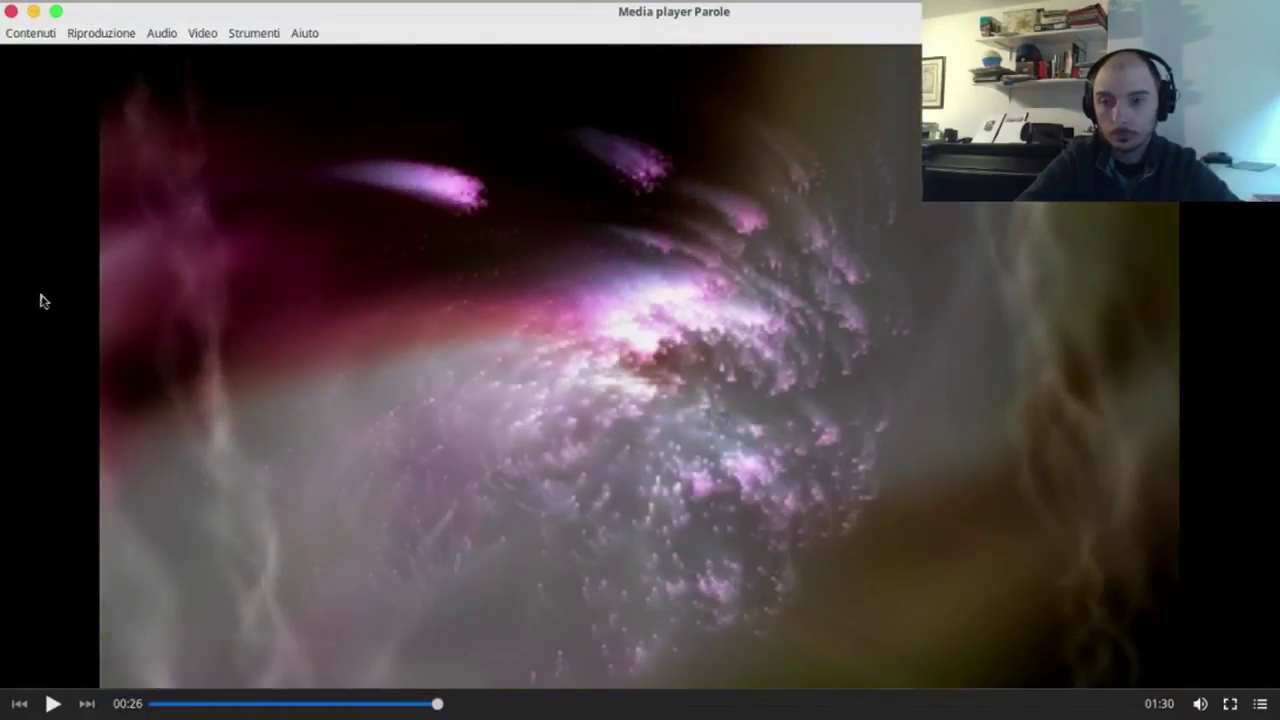
left_click(36, 11)
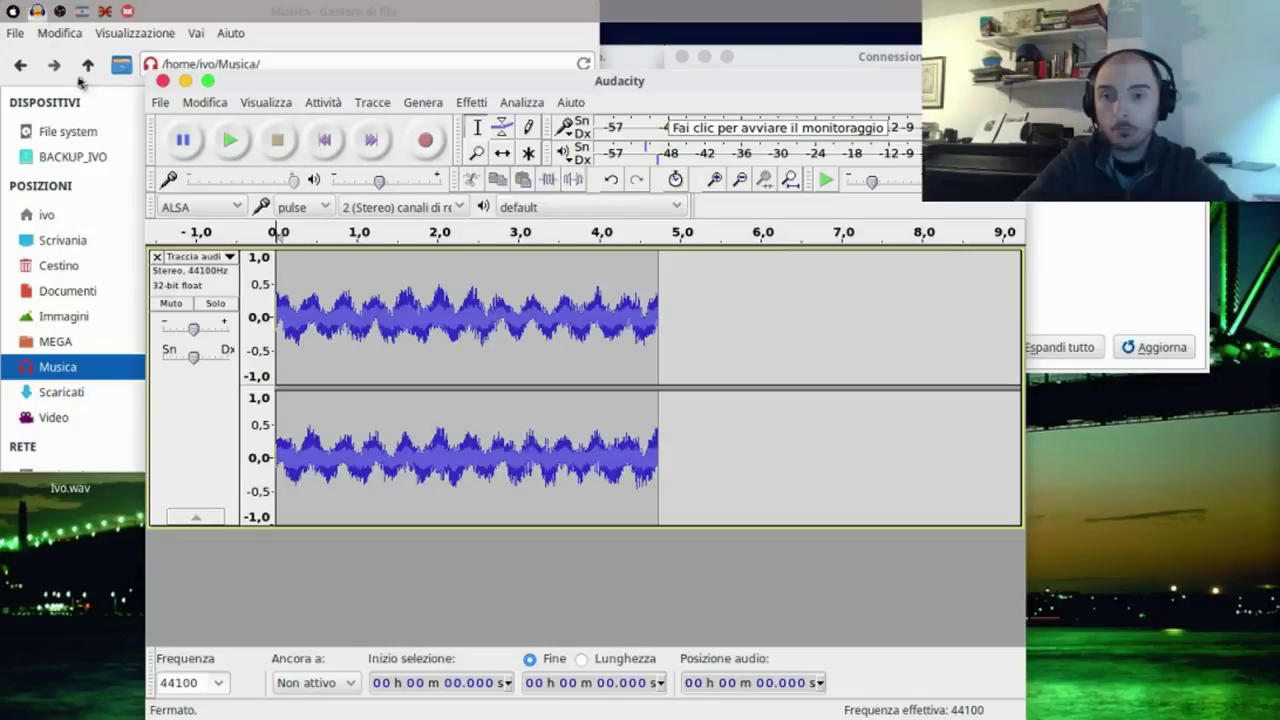
left_click(231, 141)
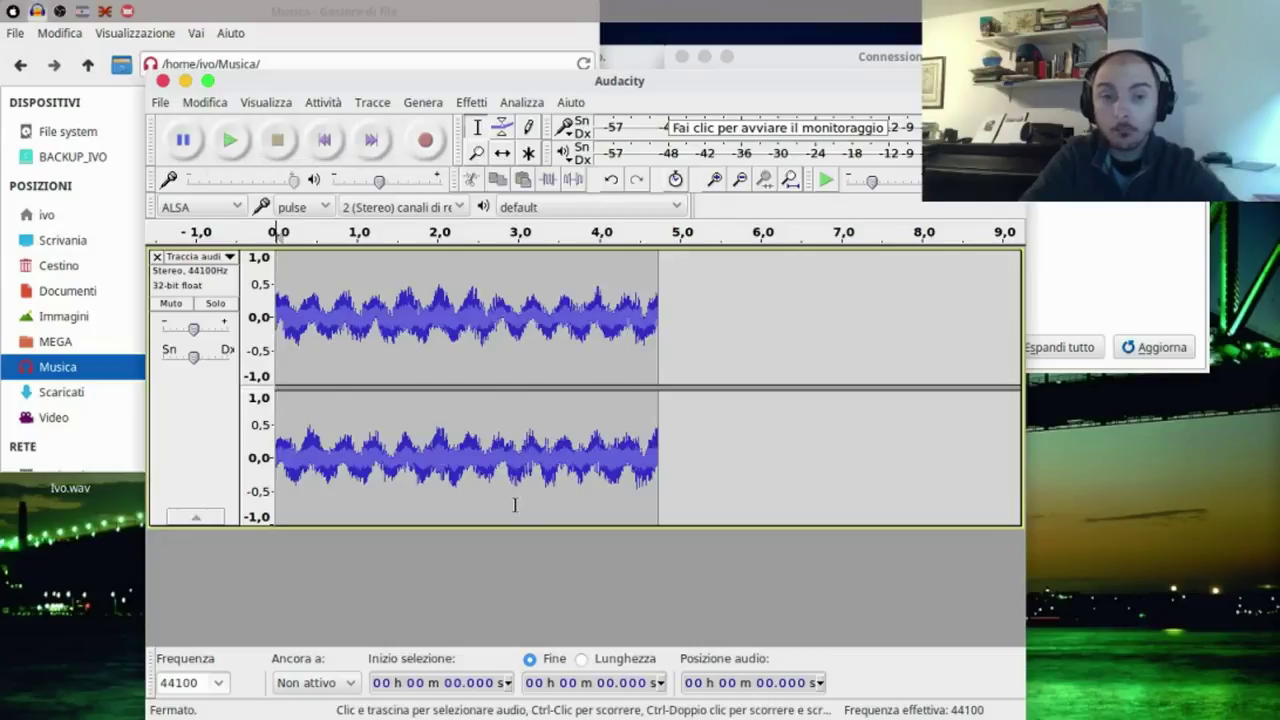
left_click(157, 257)
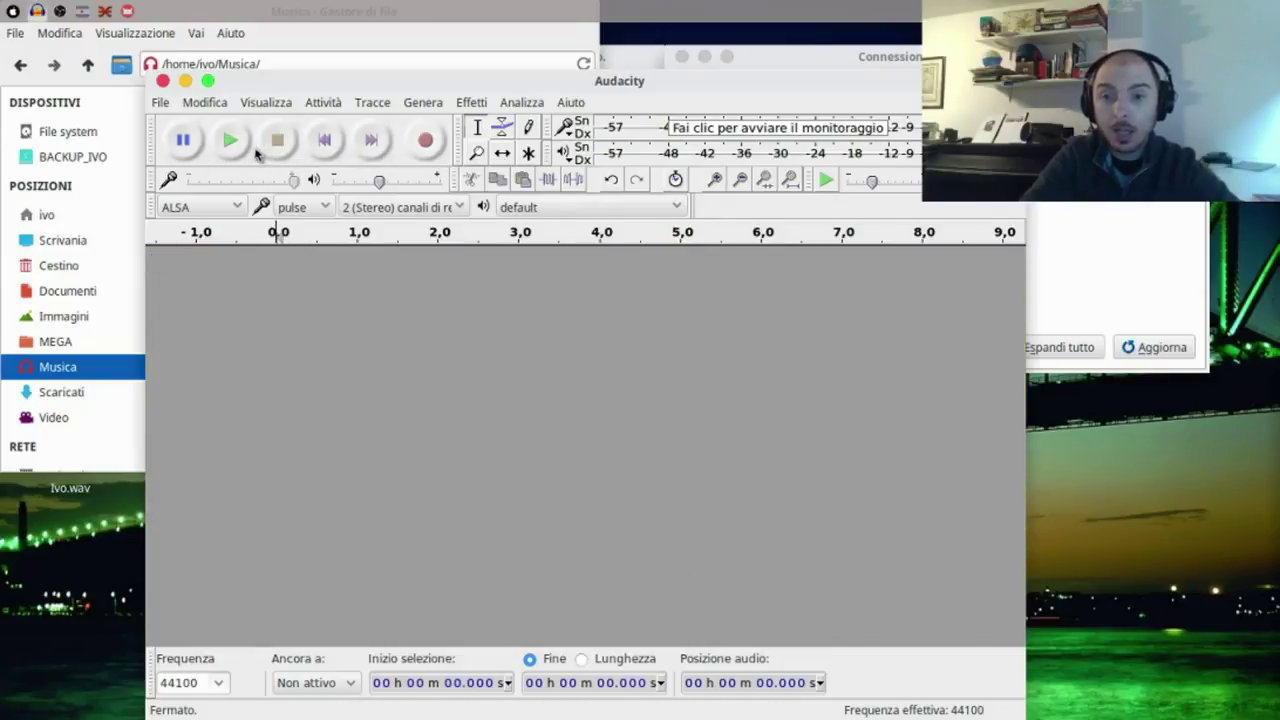
Record about 14 seconds of voice and music in Audacity, resuming the song in Parole midway and closing the media player before stopping.
left_click(428, 144)
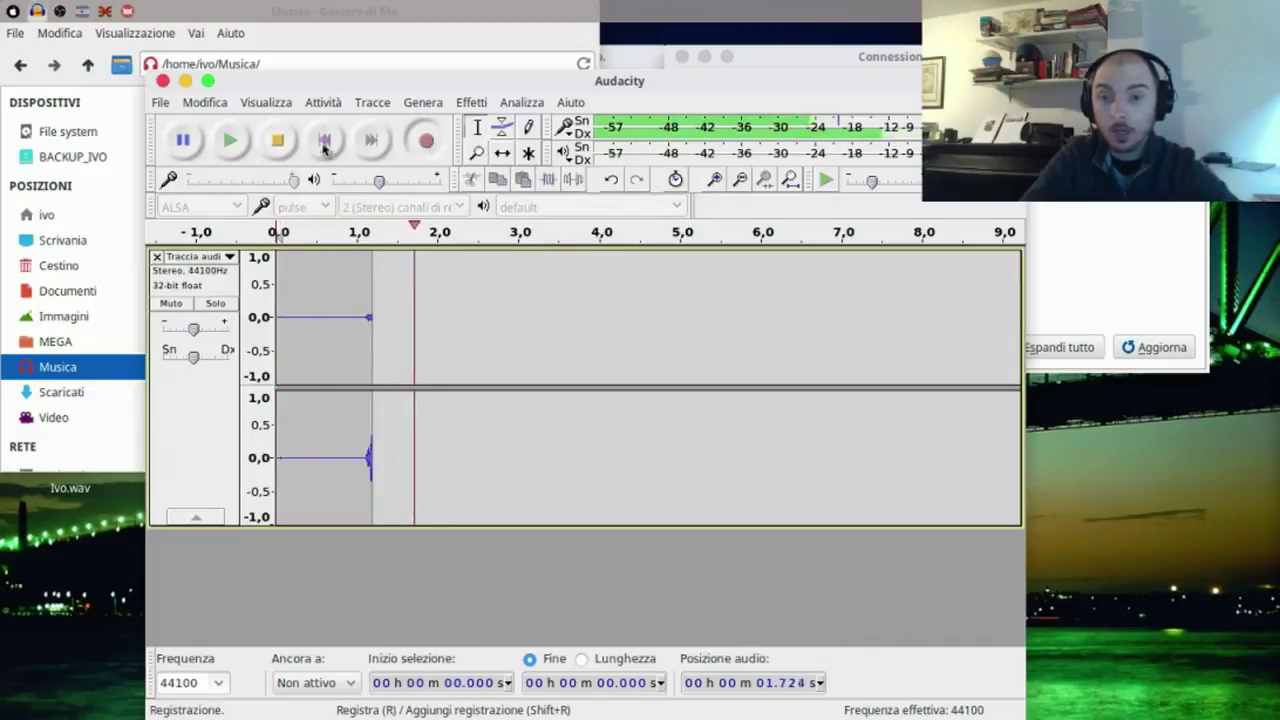
left_click(60, 11)
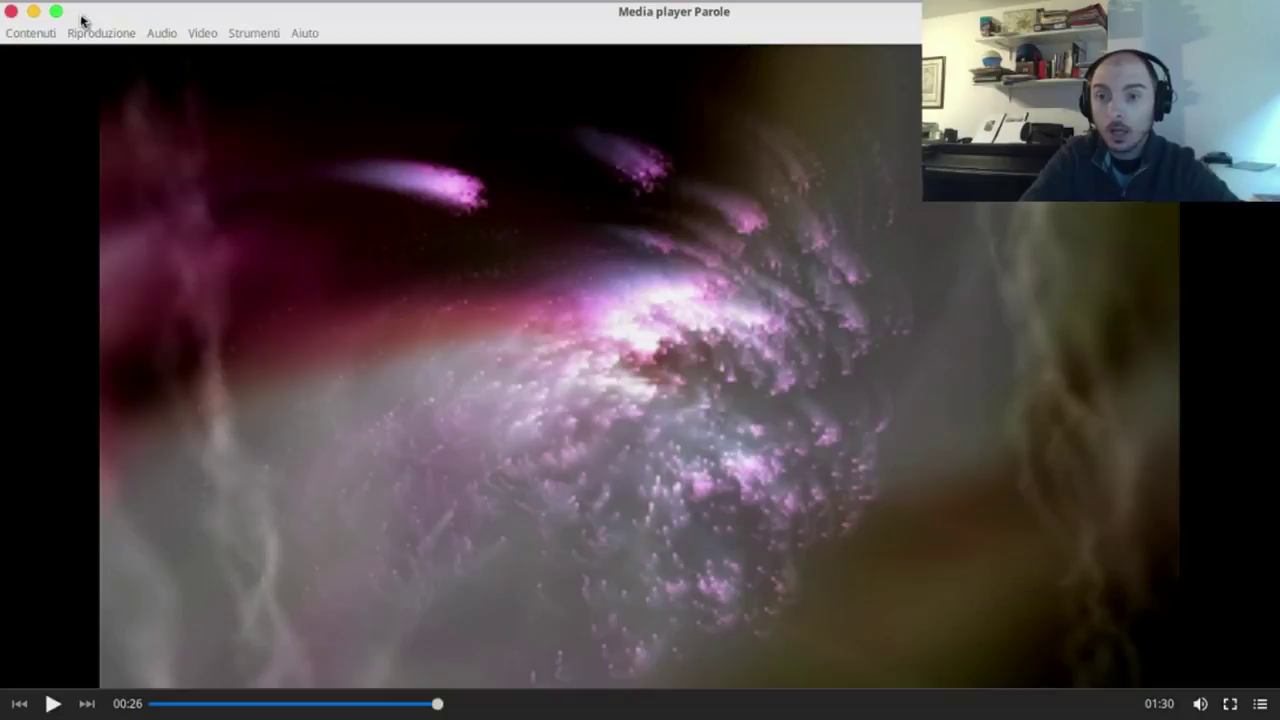
left_click(60, 705)
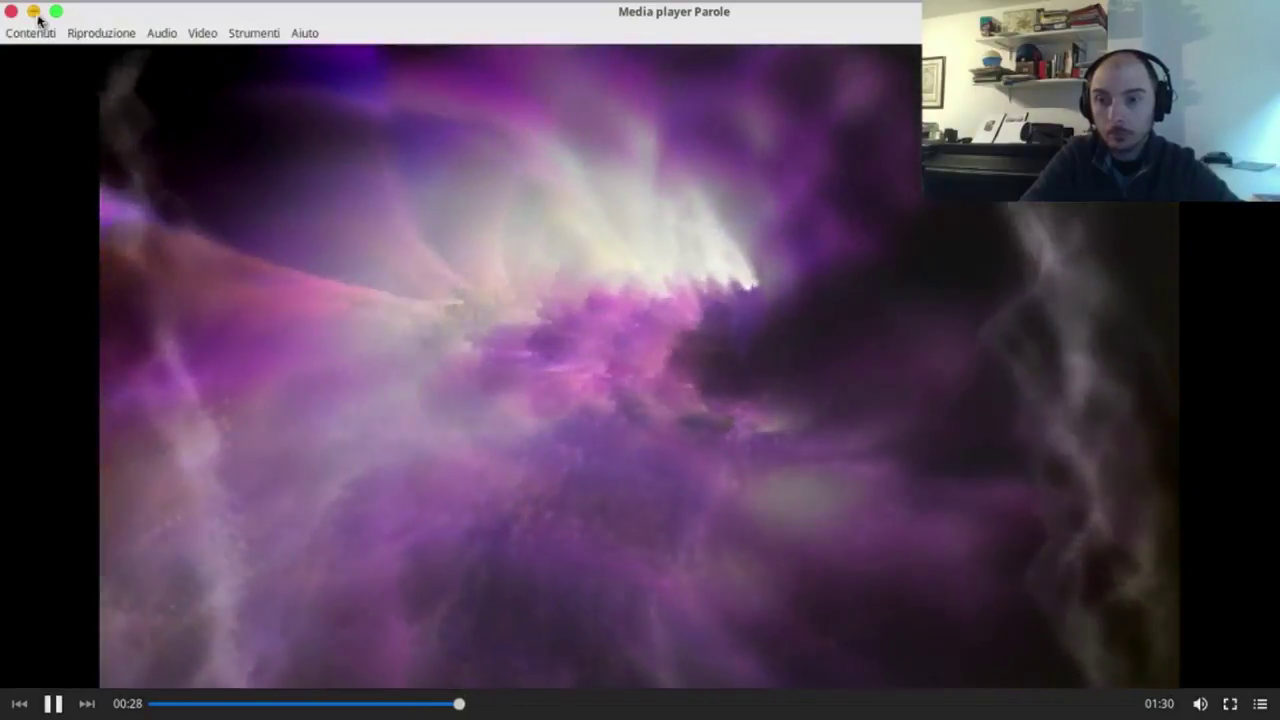
left_click(37, 12)
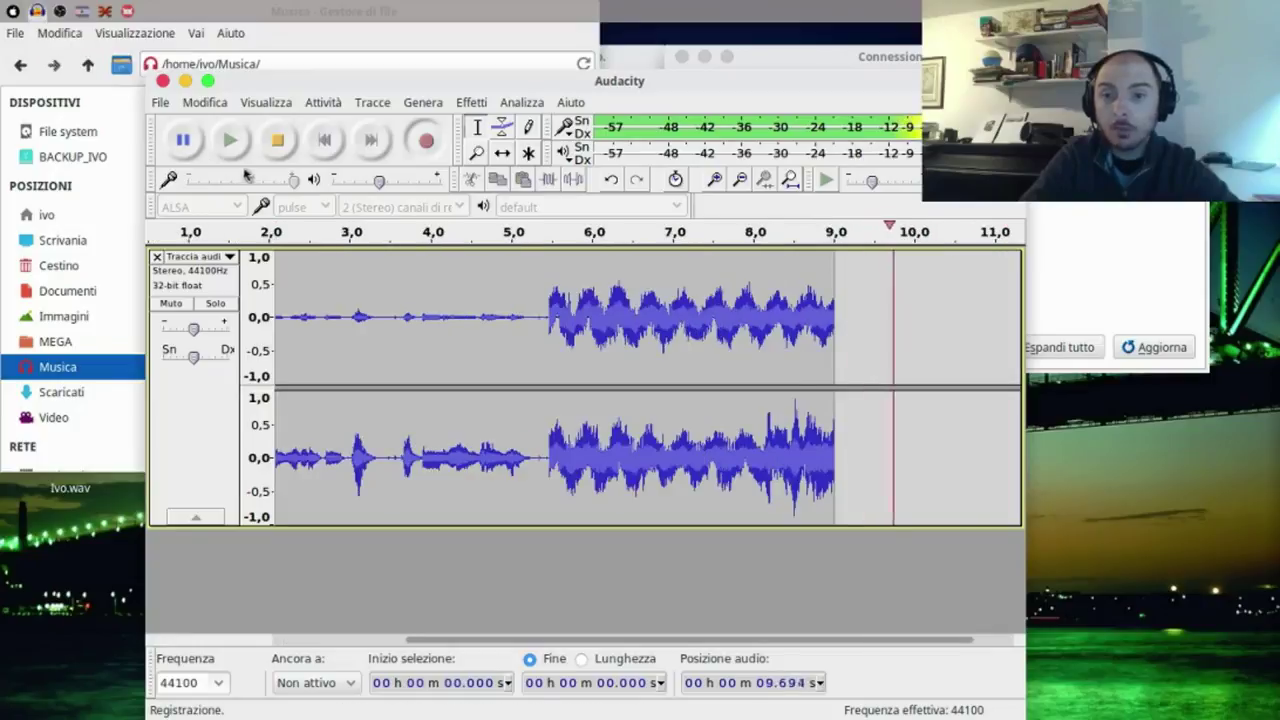
left_click(78, 12)
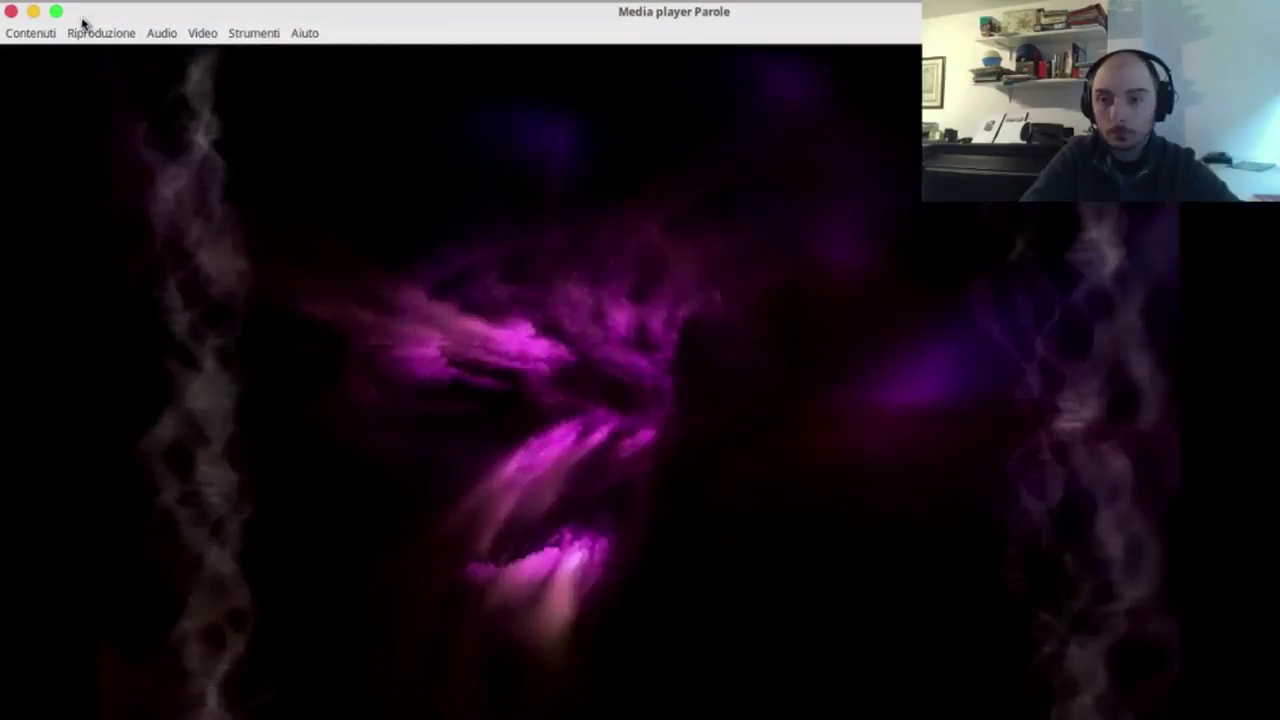
left_click(20, 11)
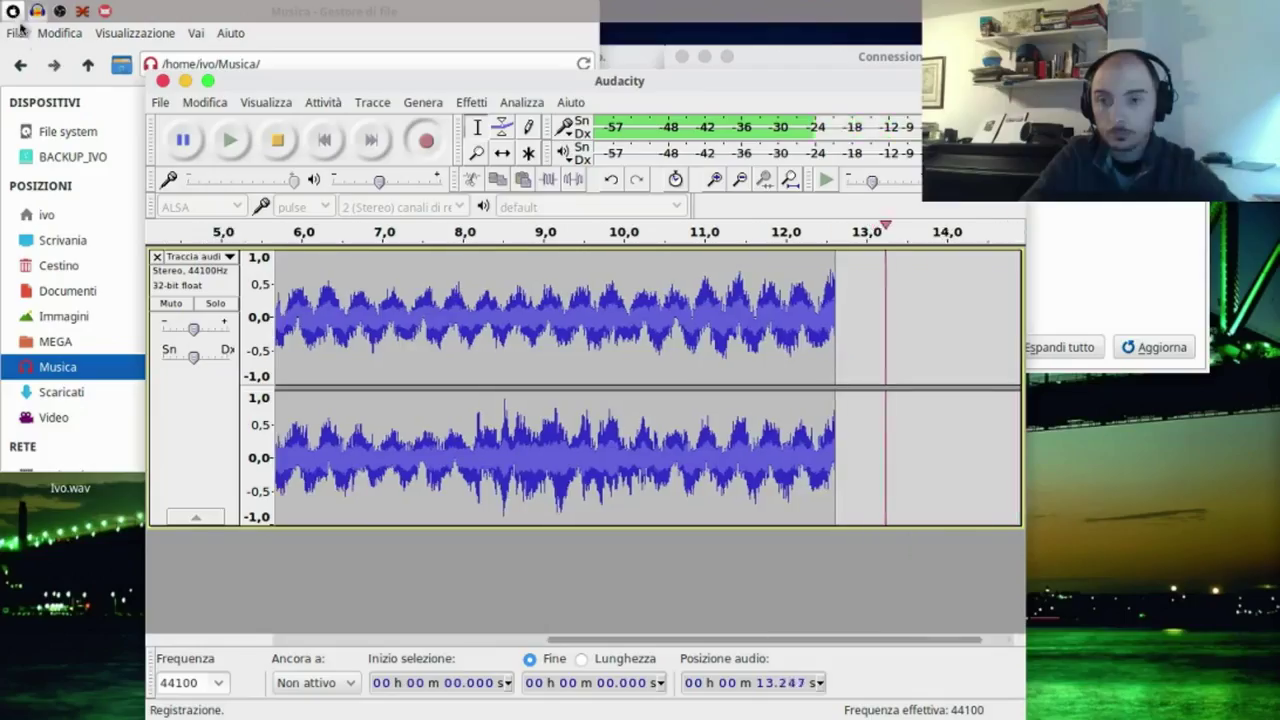
left_click(277, 140)
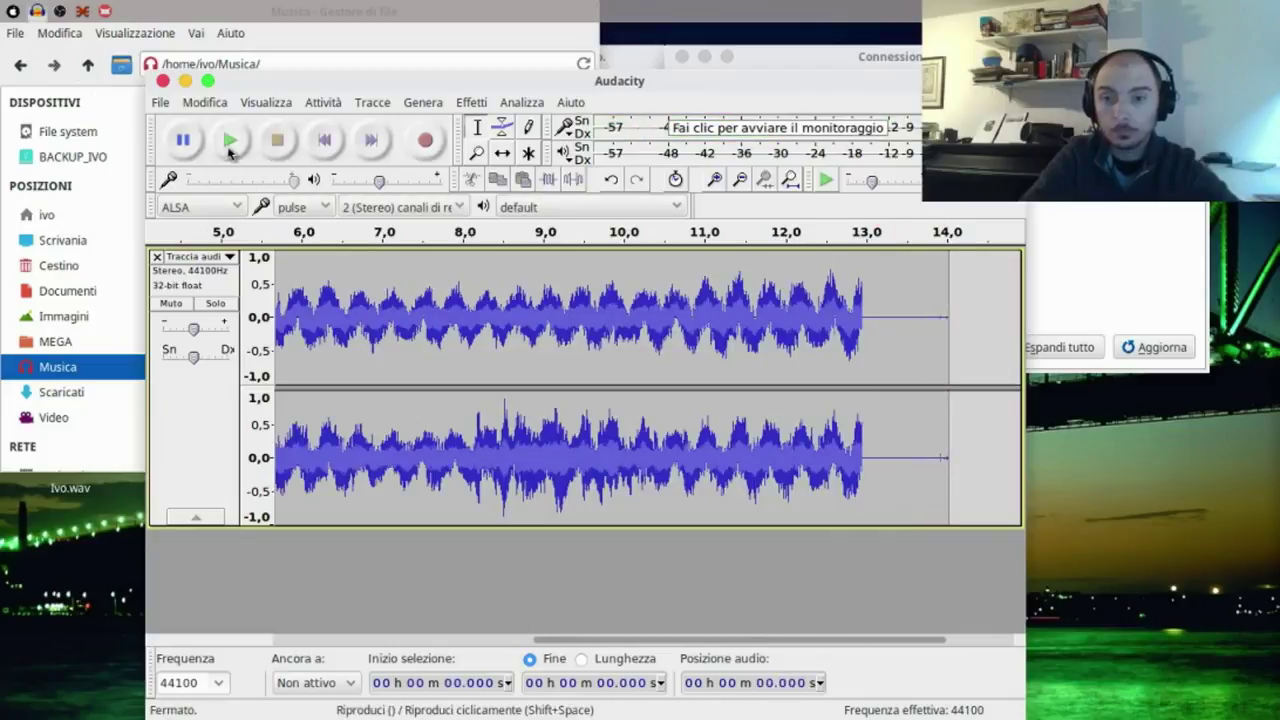
Play back the voice and music recording, then close the Audacity project without saving.
left_click(230, 142)
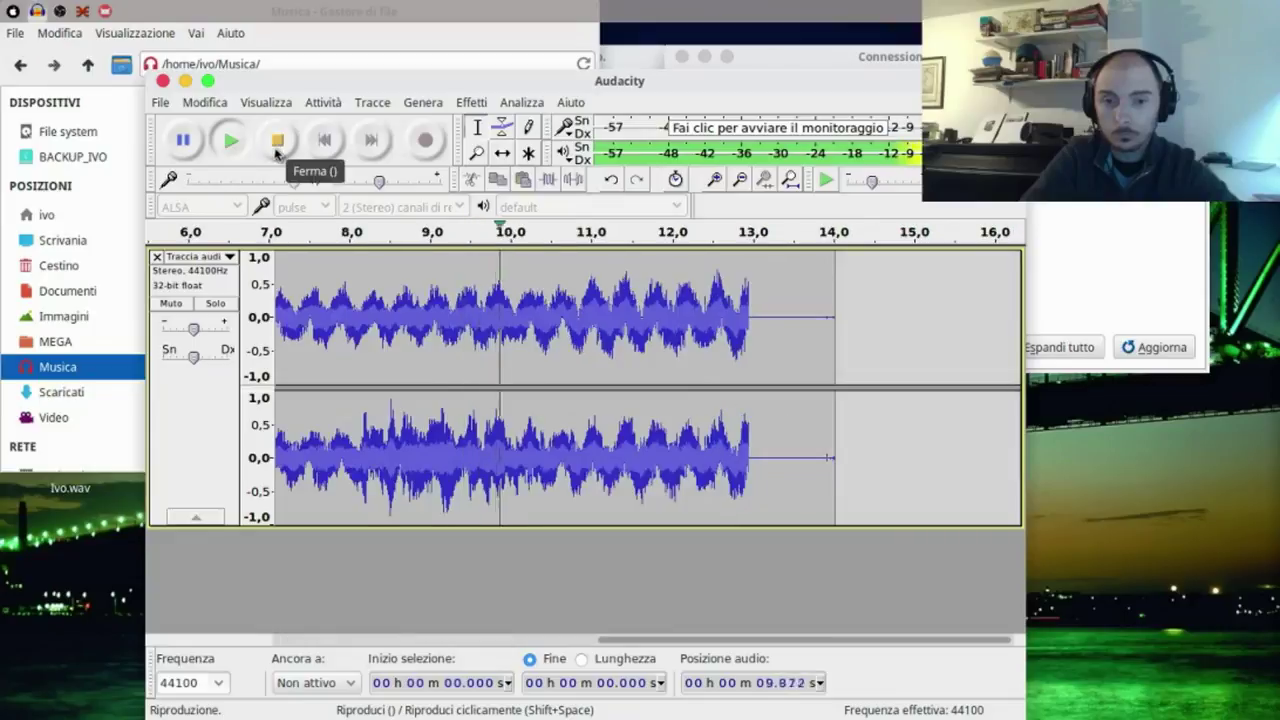
left_click(277, 141)
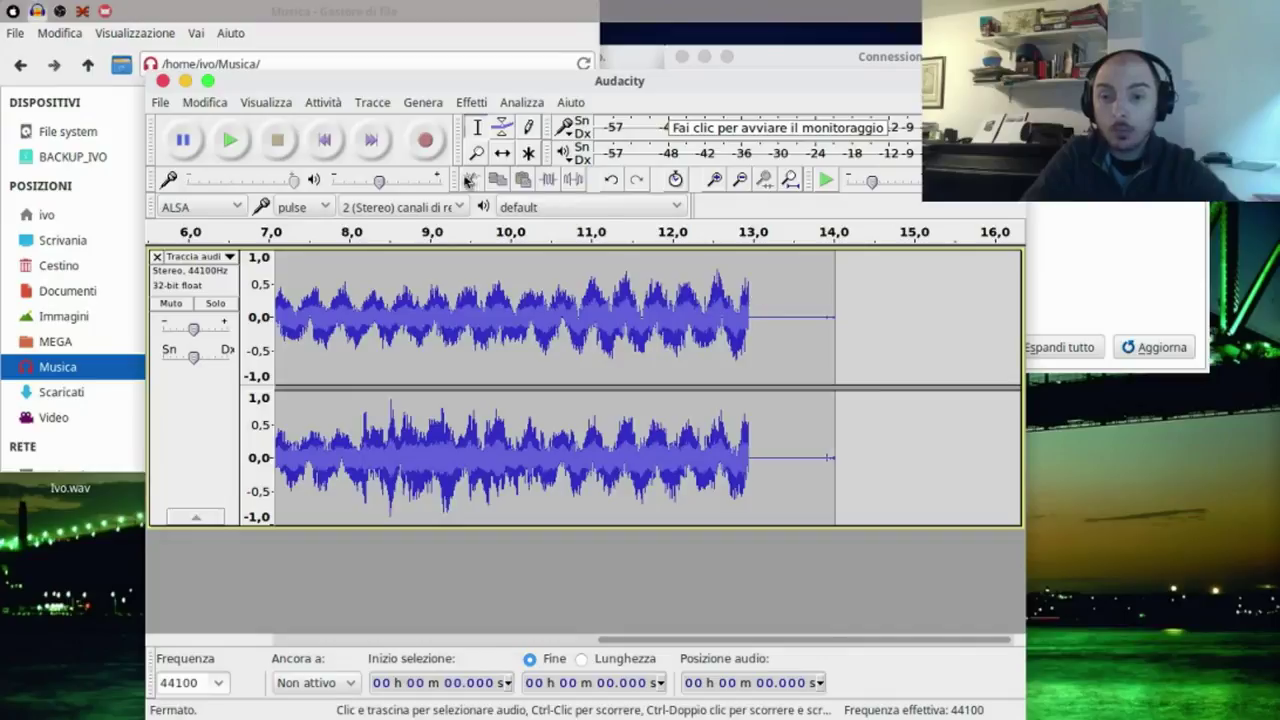
left_click(159, 104)
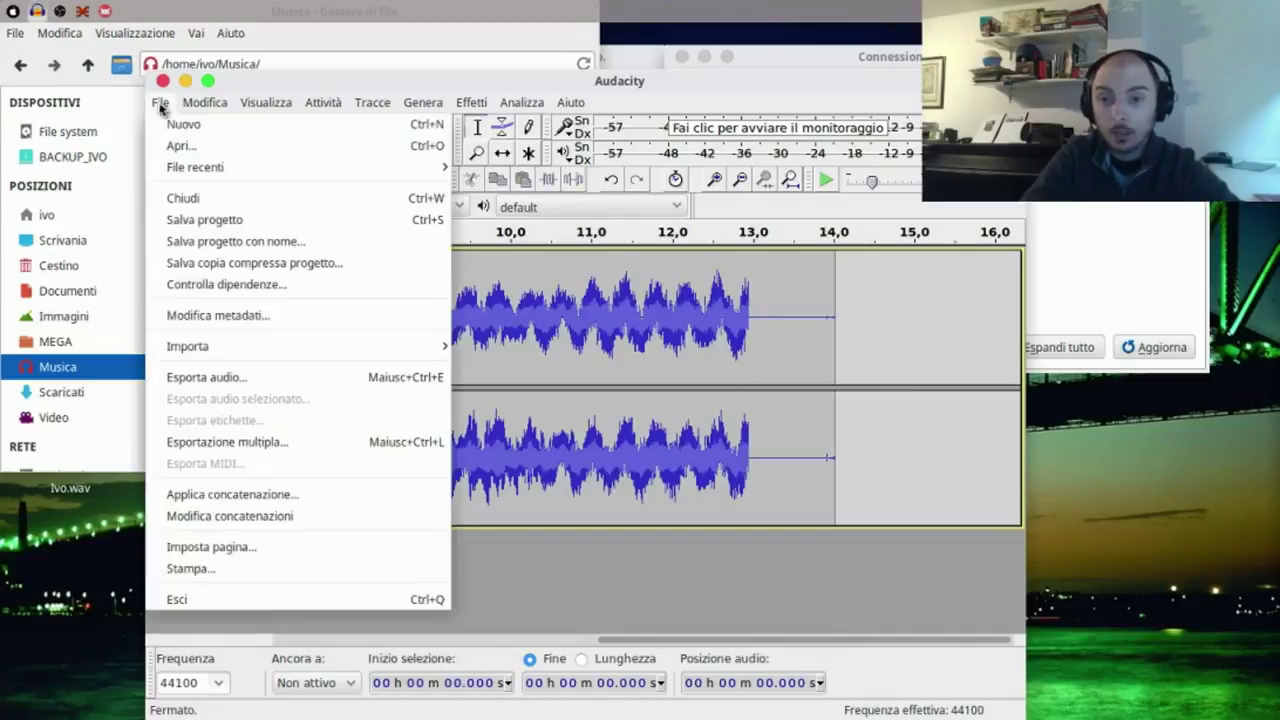
left_click(199, 217)
left_click(500, 466)
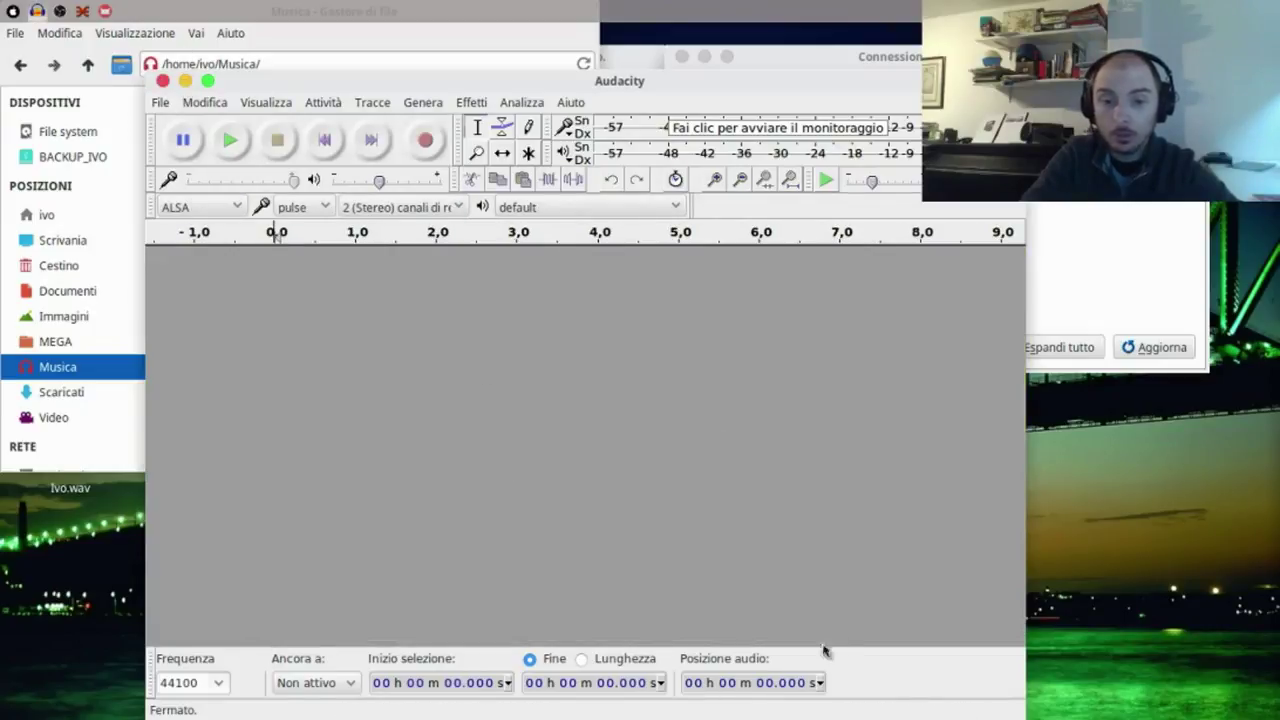
Launch LMMS and open the existing .mmpz project from the lmms/projects folder.
mouse_move(824, 700)
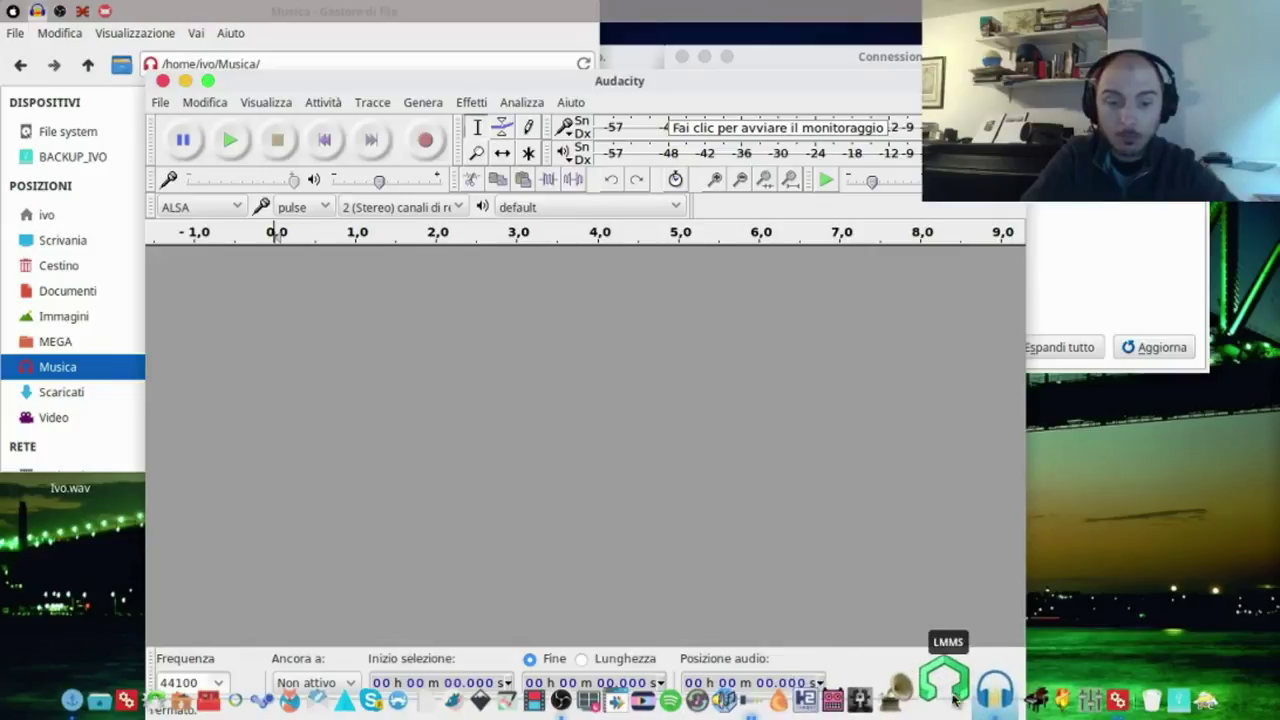
left_click(952, 698)
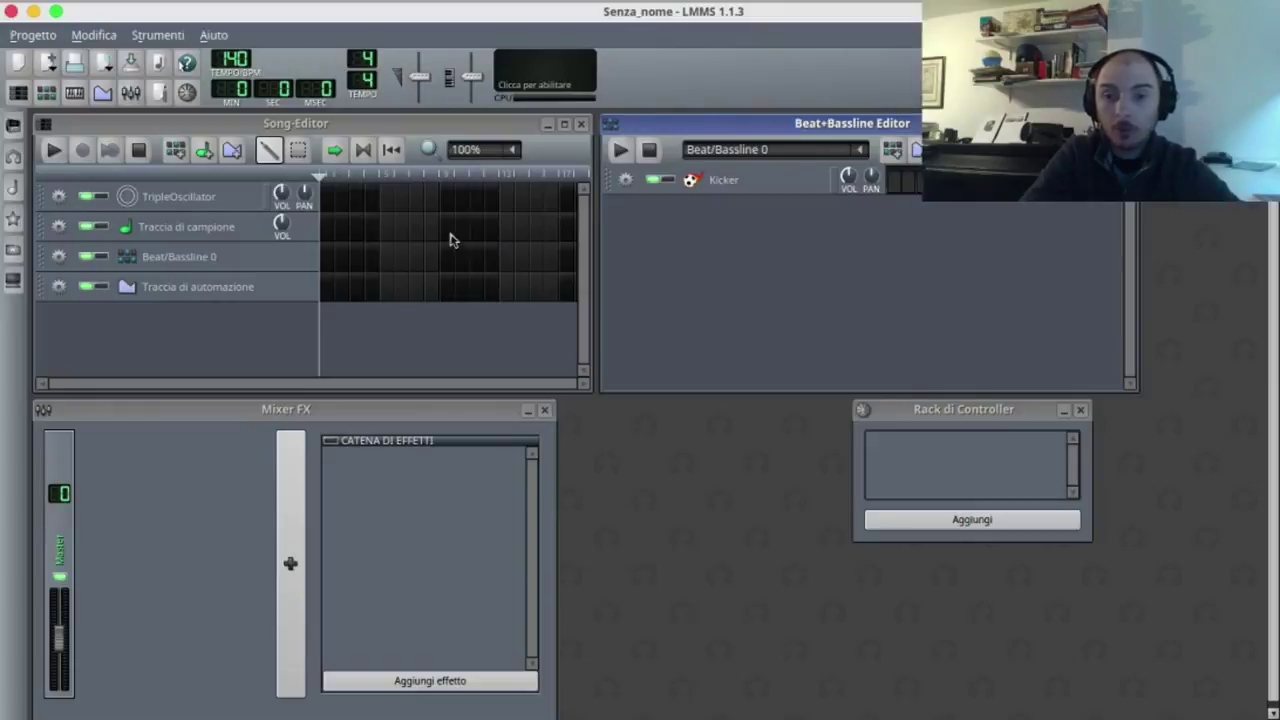
left_click(30, 38)
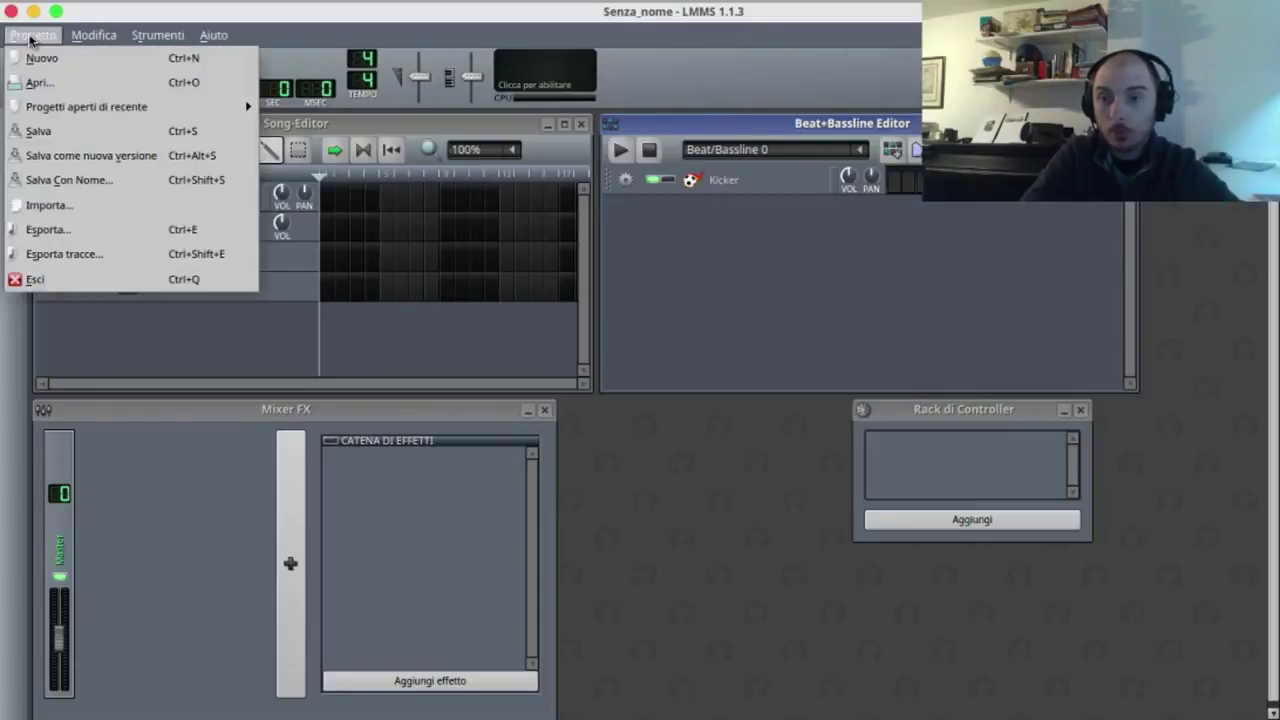
left_click(40, 82)
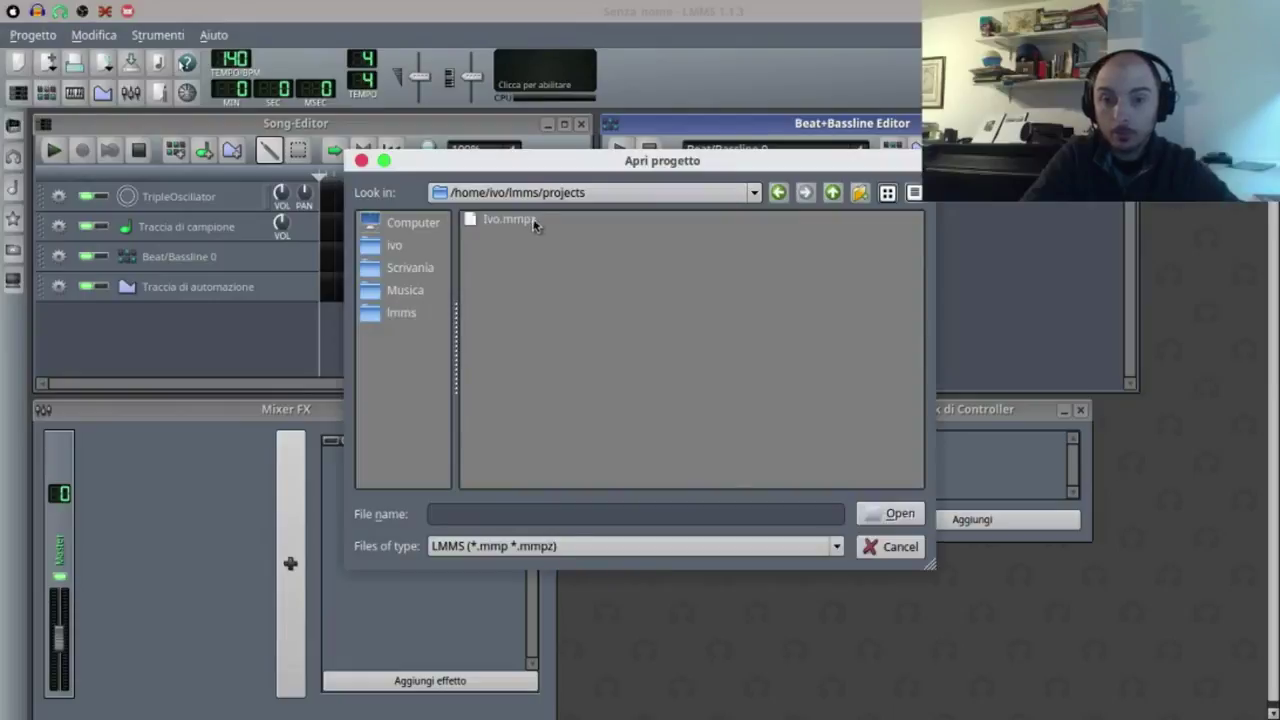
double_click(510, 220)
View the ClubMix pattern in the Beat+Bassline Editor, close that editor, then play the song briefly and stop it.
left_click(326, 198)
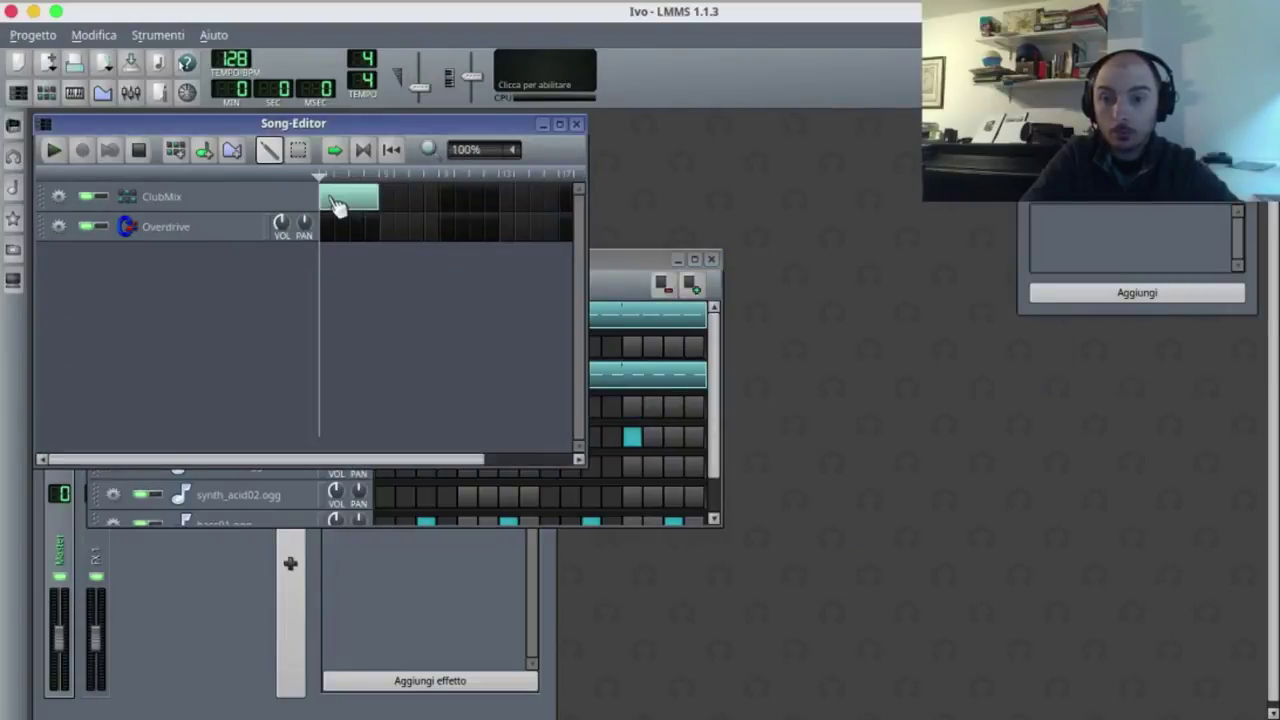
double_click(336, 206)
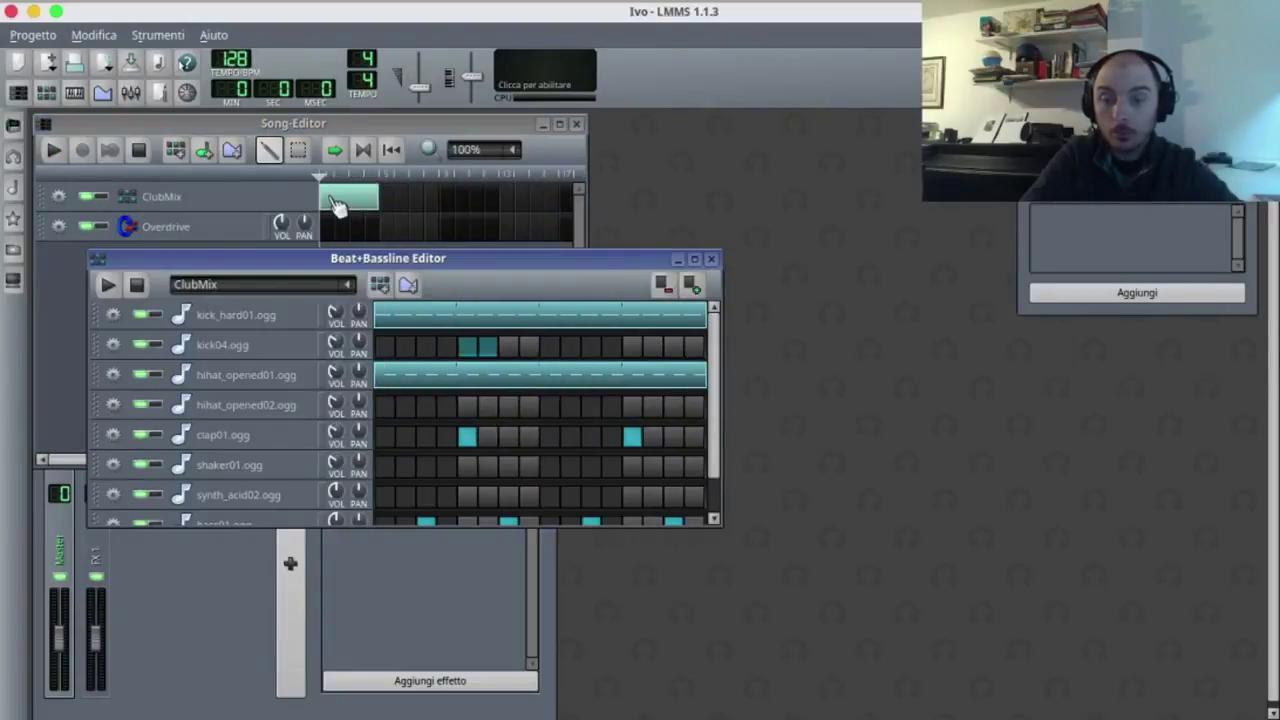
left_click(711, 259)
left_click(54, 150)
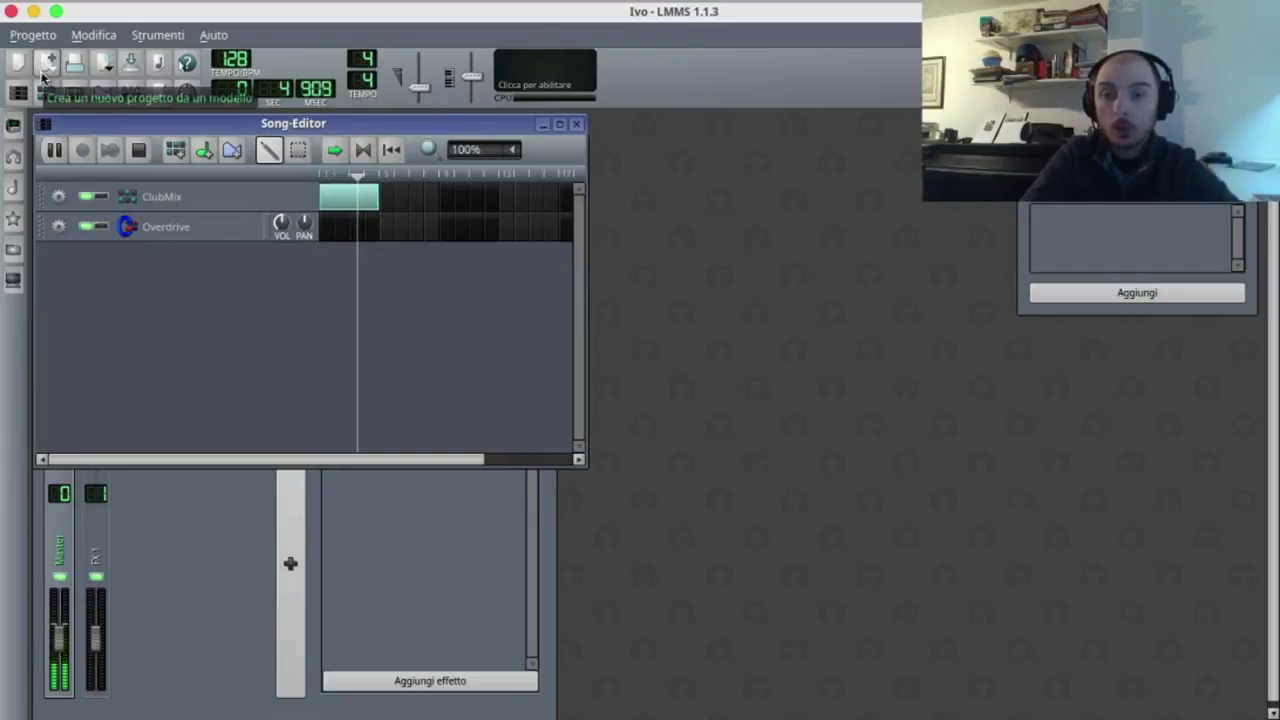
left_click(139, 150)
Restore the LMMS window to a smaller size, start its song and record about 4 seconds in Audacity.
left_click_drag(190, 20, 232, 122)
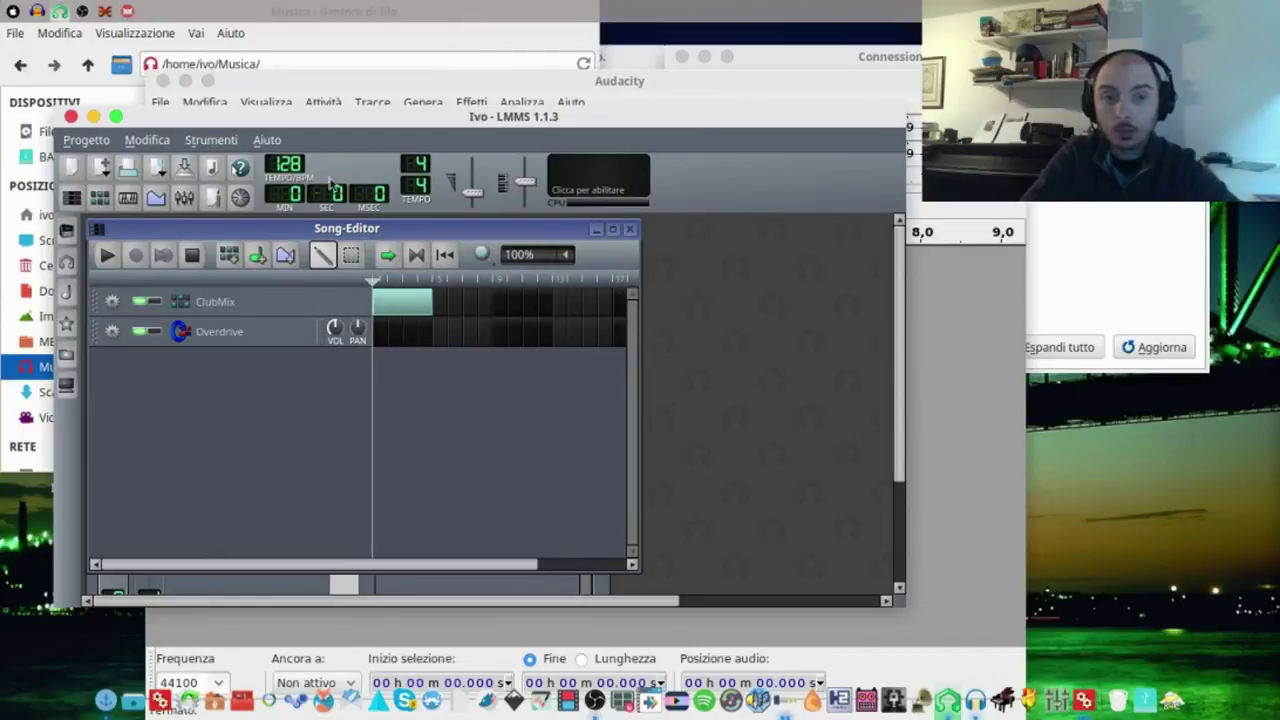
left_click(110, 258)
left_click(451, 91)
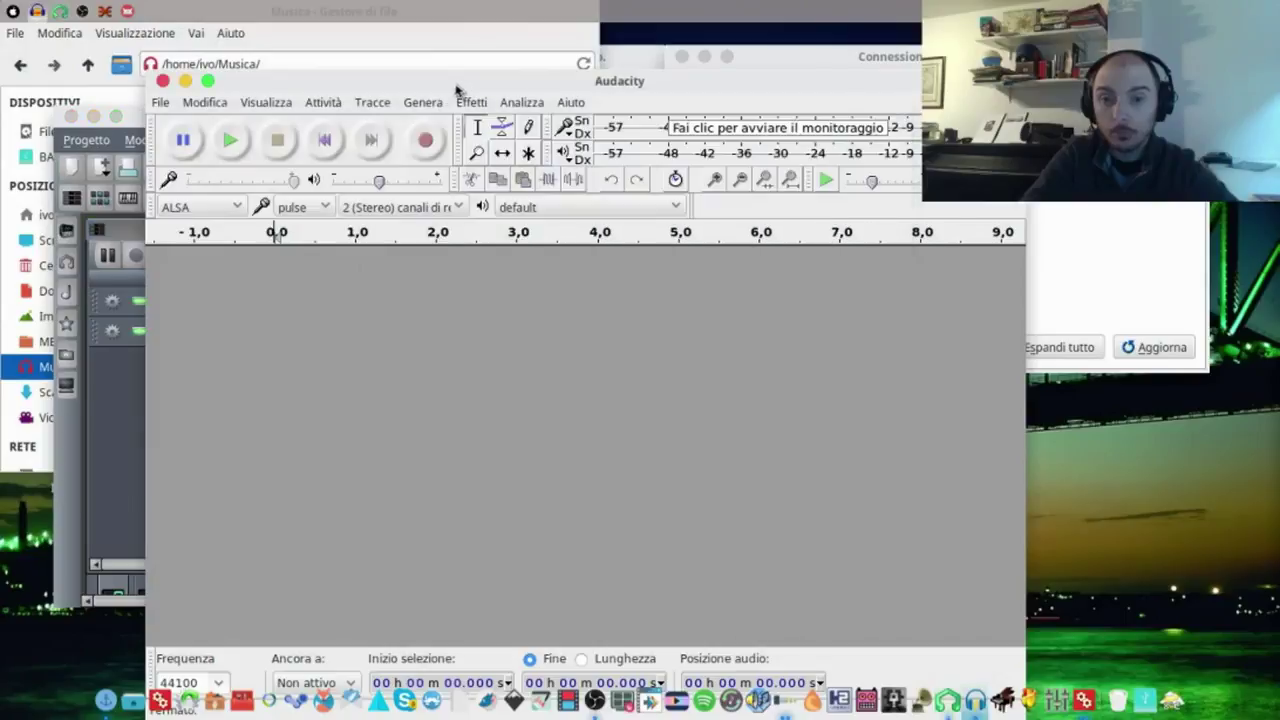
left_click(428, 141)
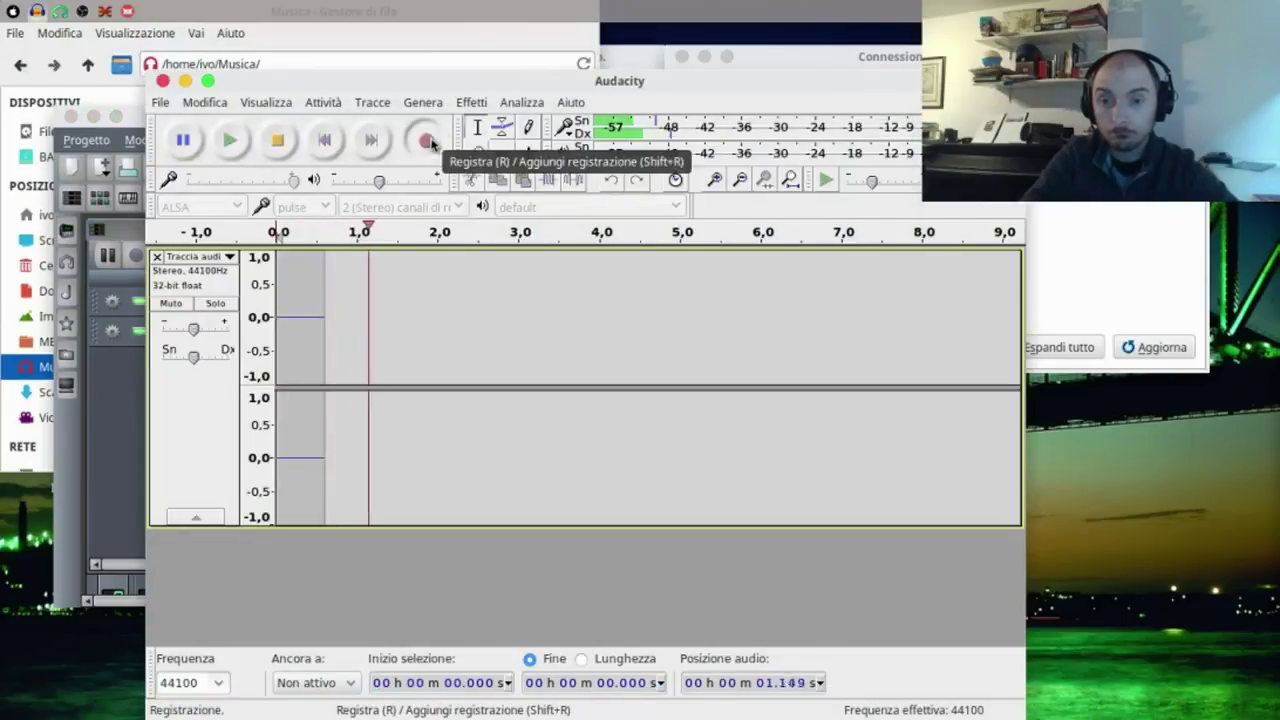
left_click(278, 141)
Pause the LMMS song and play back the 4-second recording in Audacity.
left_click(108, 256)
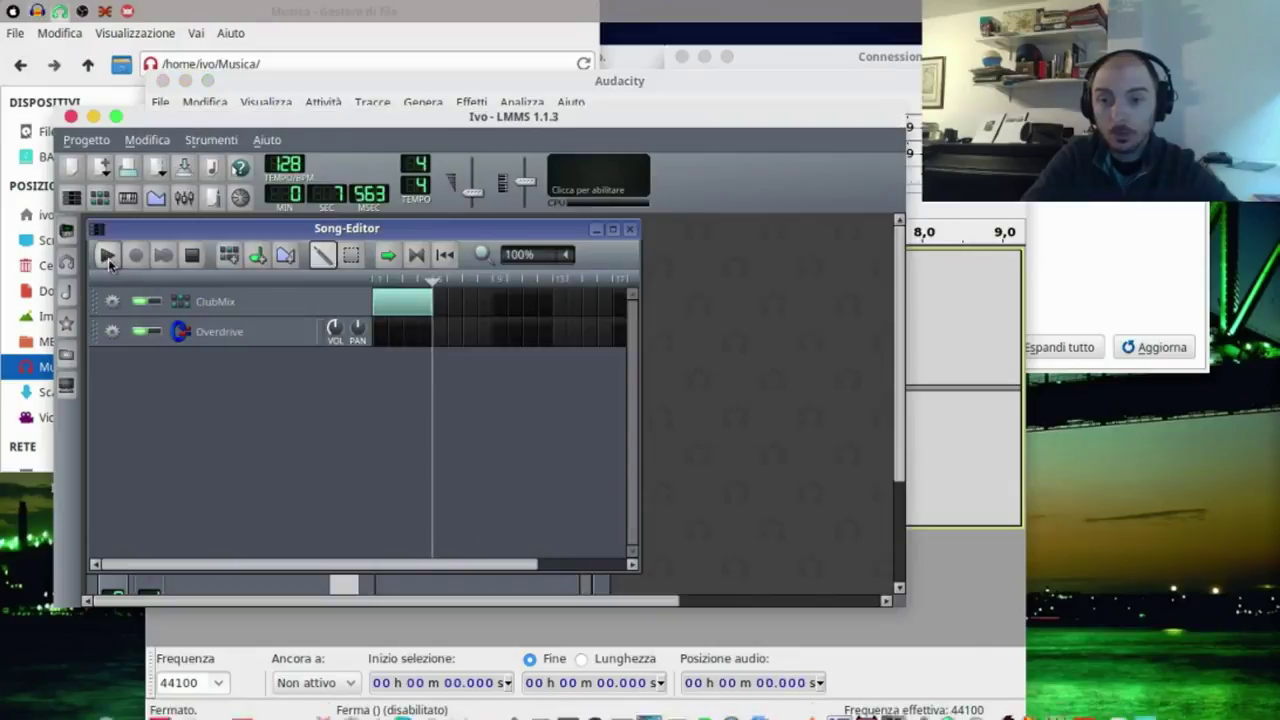
left_click(985, 208)
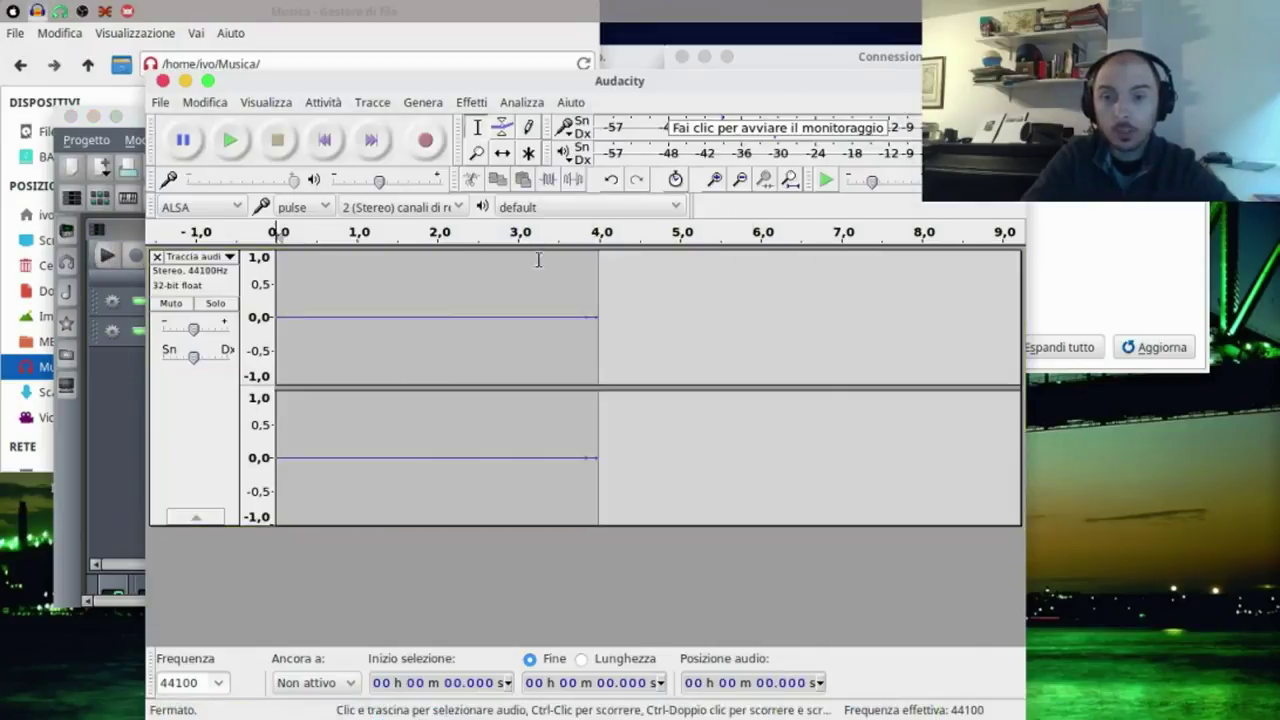
left_click(230, 141)
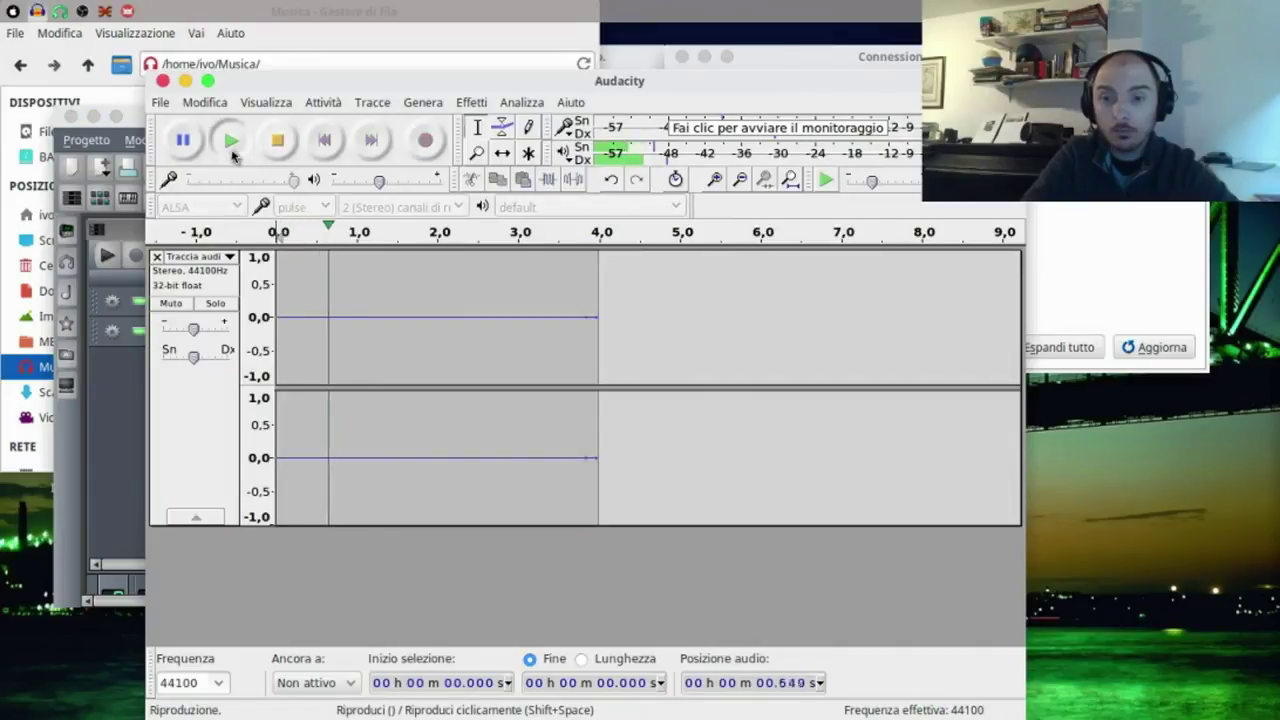
left_click(268, 150)
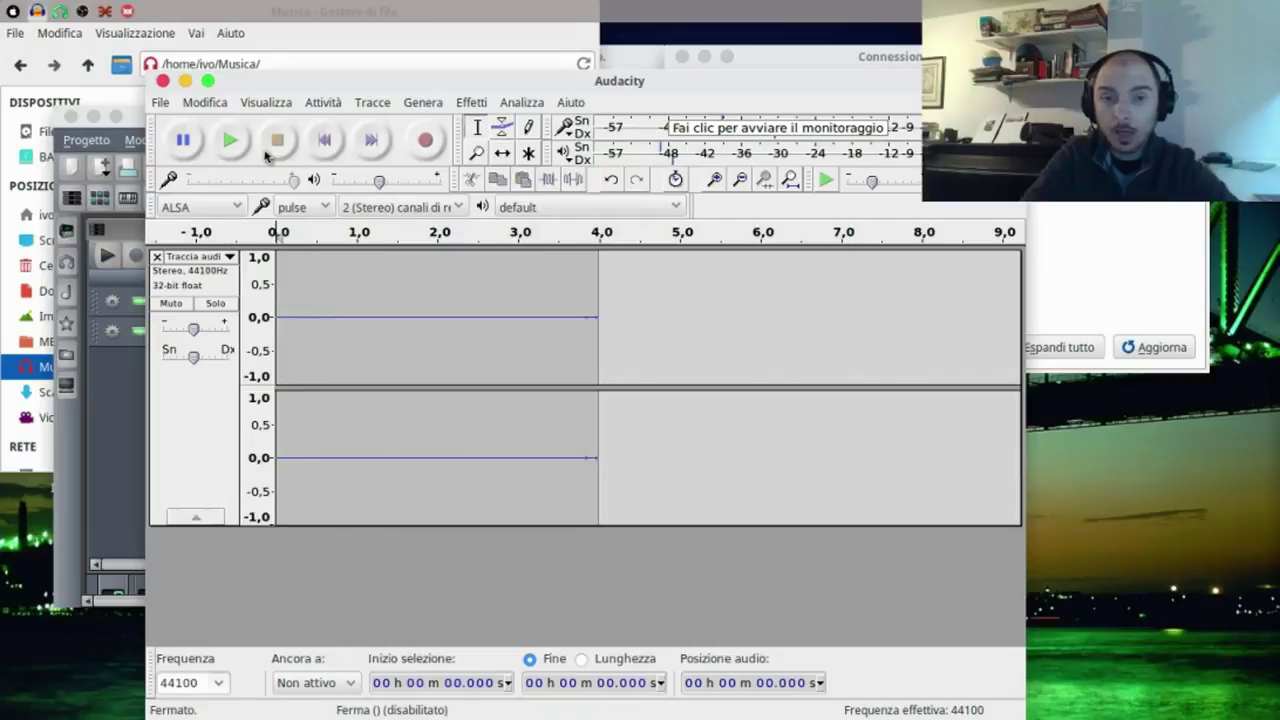
Switch to JACK's connections window and connect the lmms audio output.
key("alt+Tab")
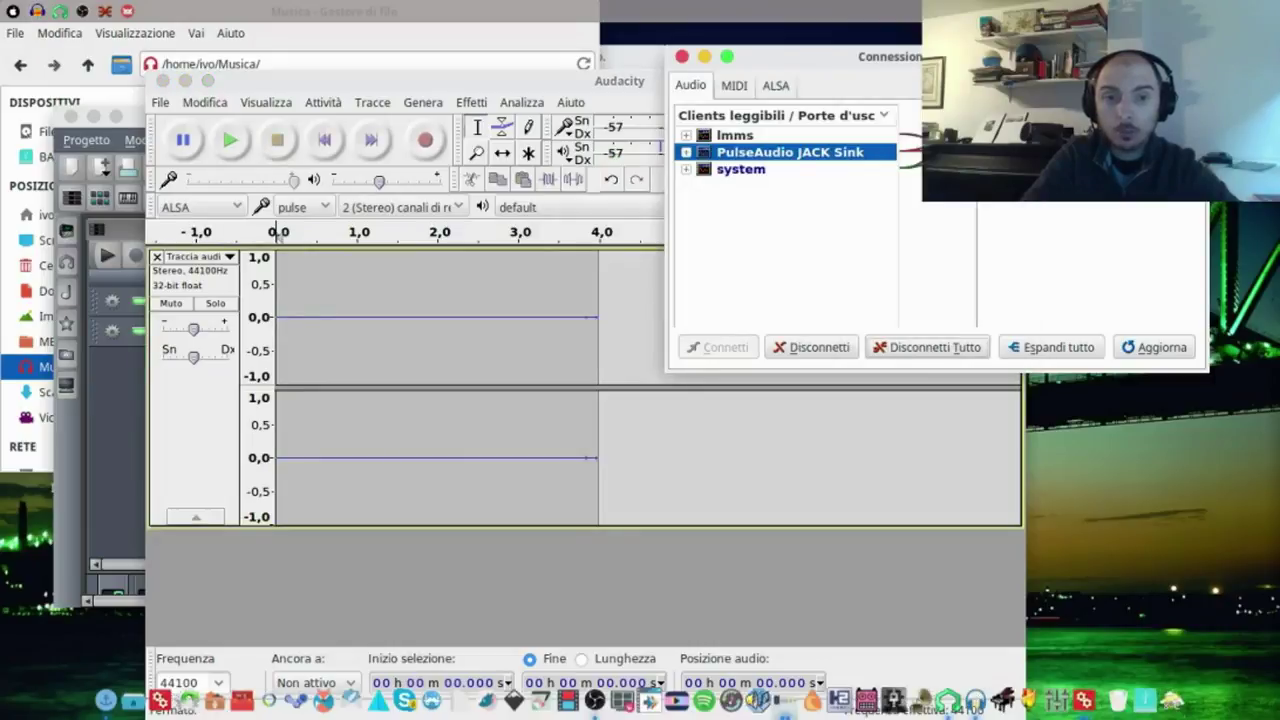
left_click(736, 136)
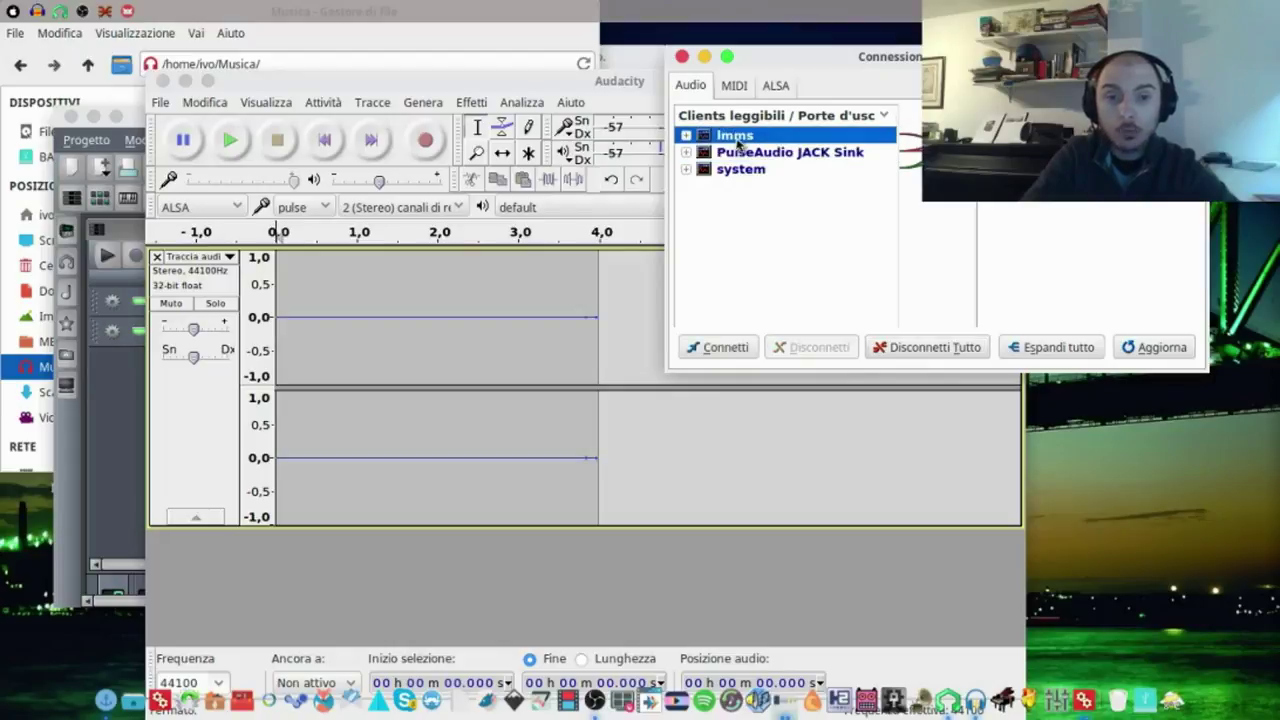
left_click(727, 347)
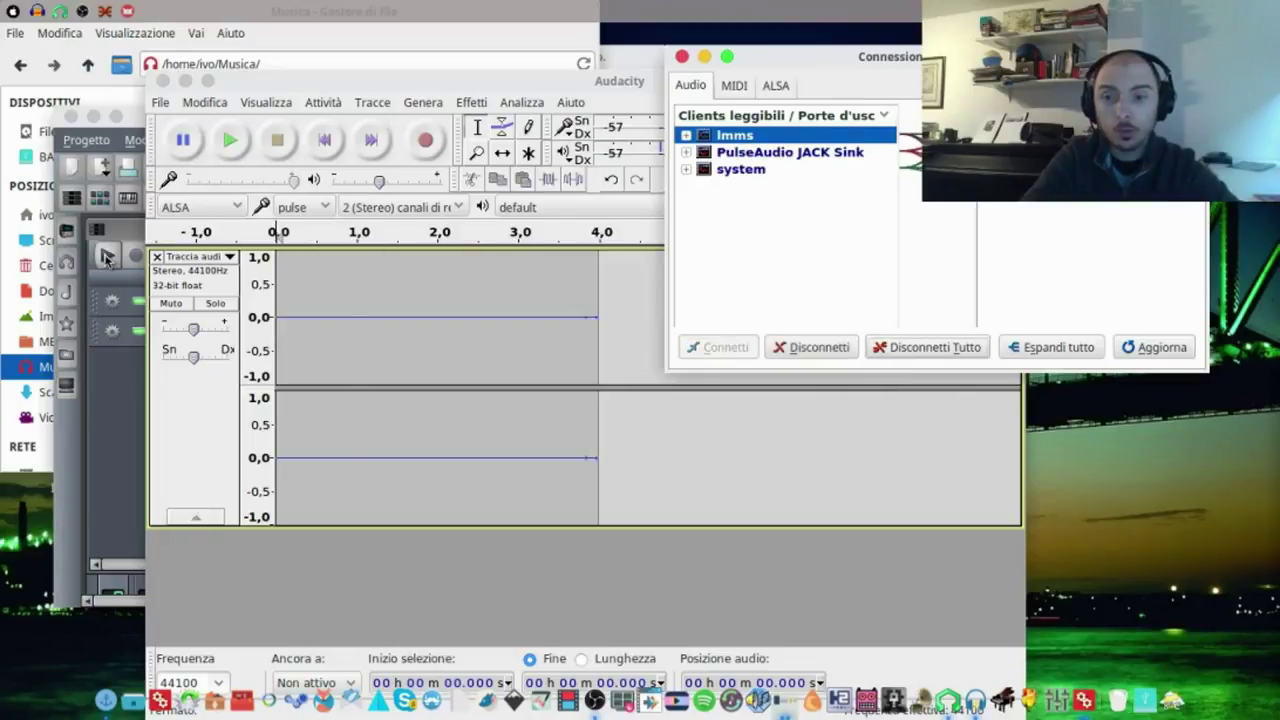
Resume the song in LMMS, move its playhead to the beginning and enable the loop points.
left_click(107, 257)
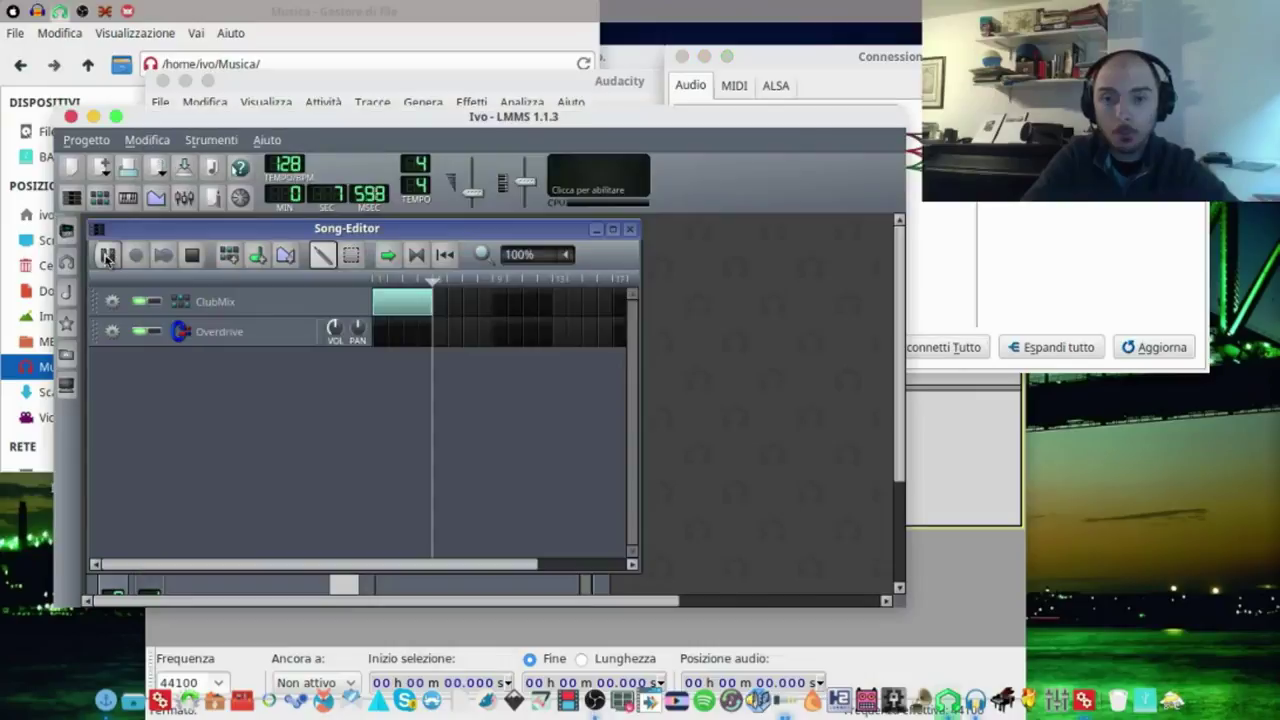
left_click_drag(403, 280, 372, 280)
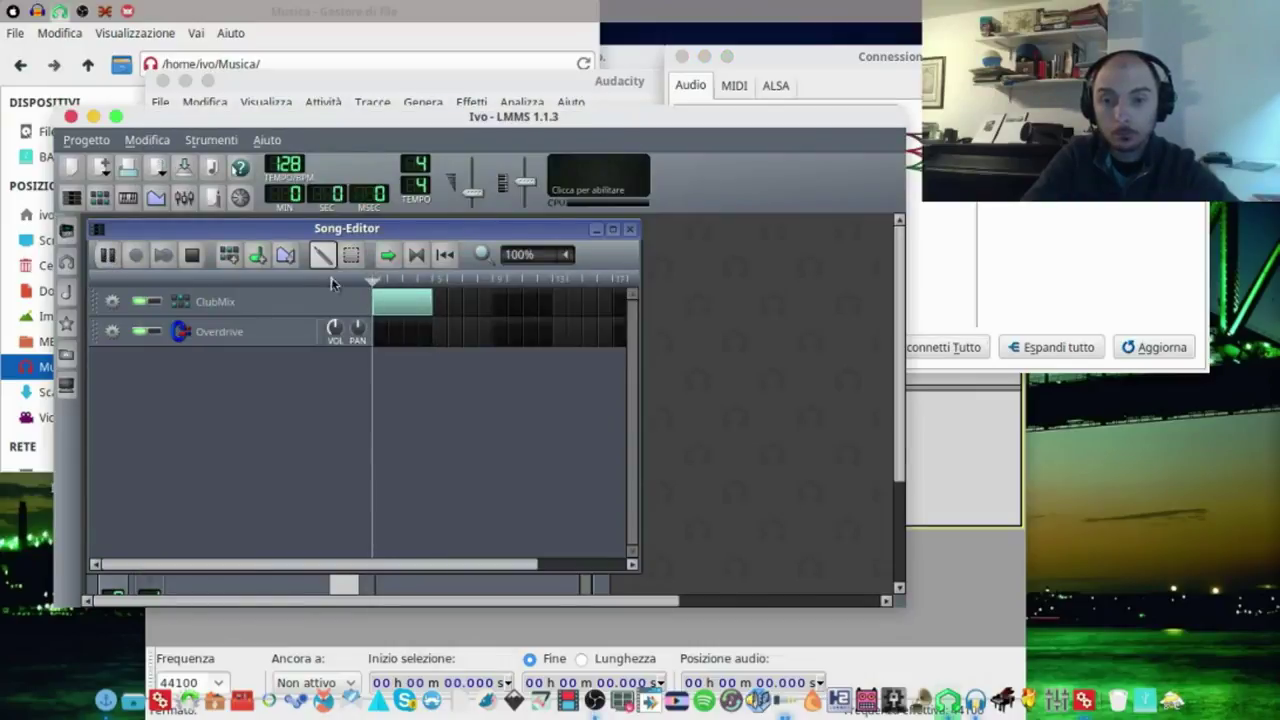
left_click(416, 255)
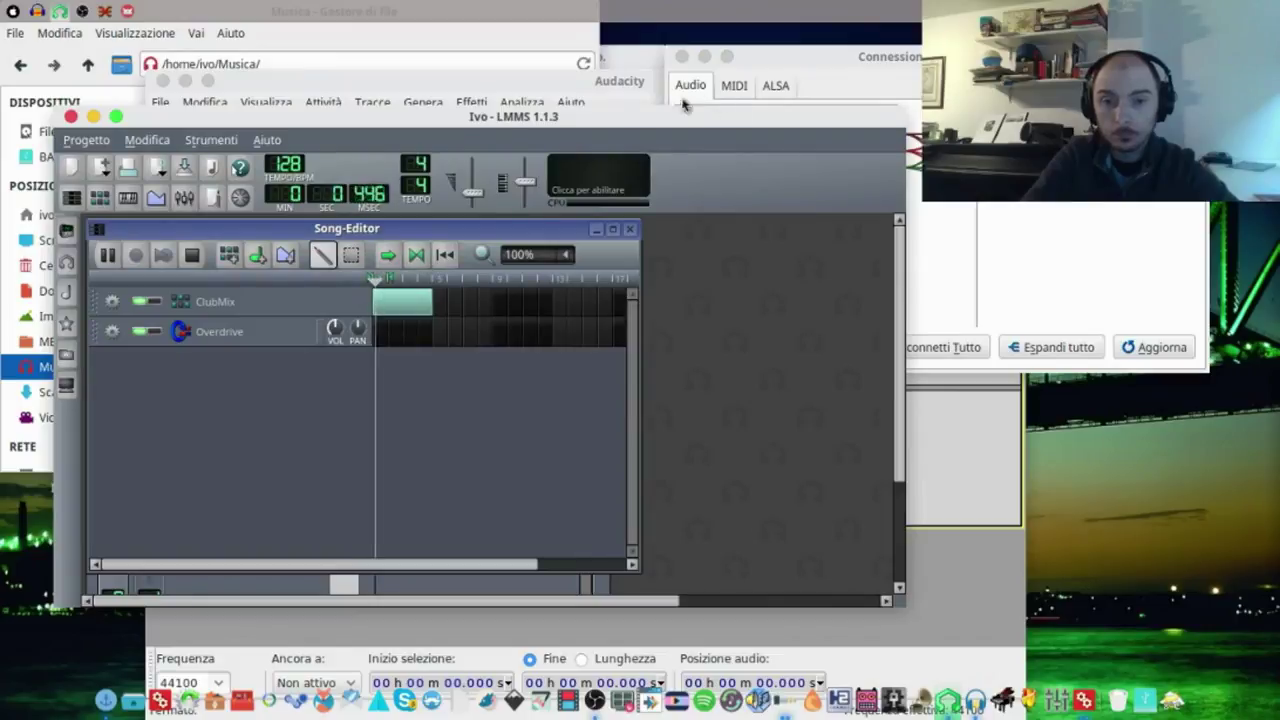
Record about 18 seconds of the looping LMMS song in Audacity, then pause the song and return to Audacity.
left_click(620, 80)
left_click(426, 141)
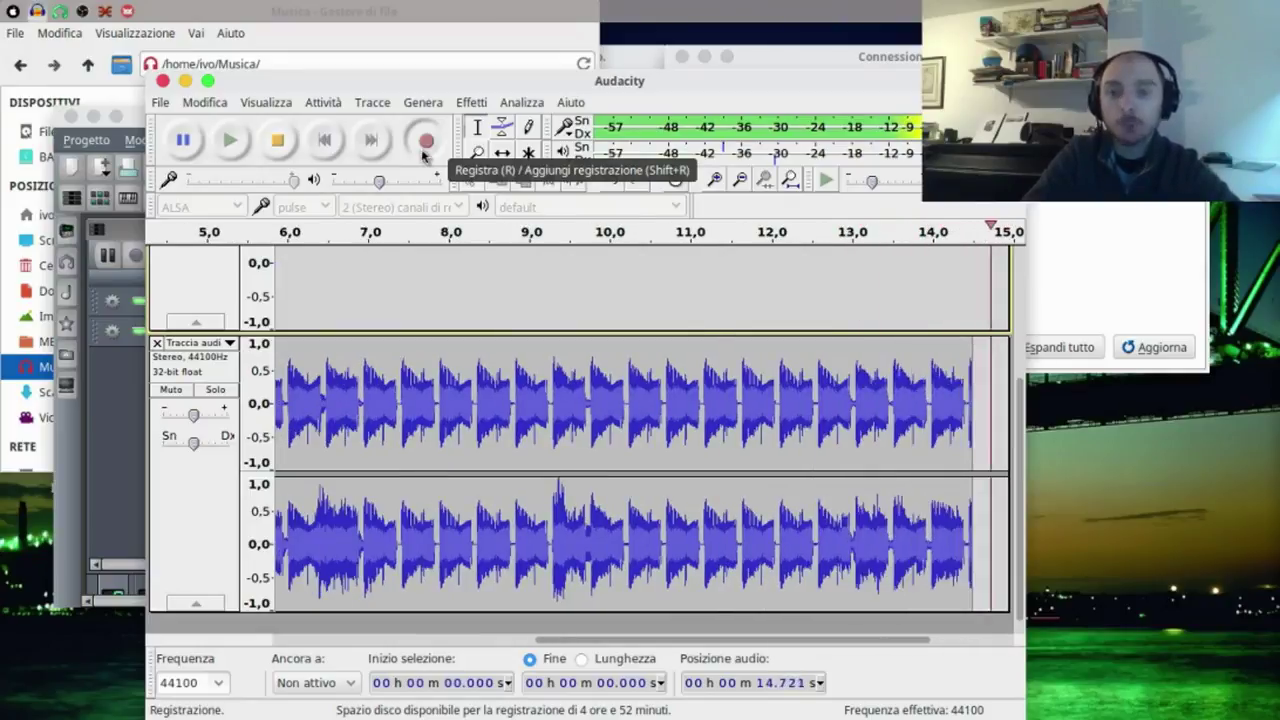
left_click(280, 143)
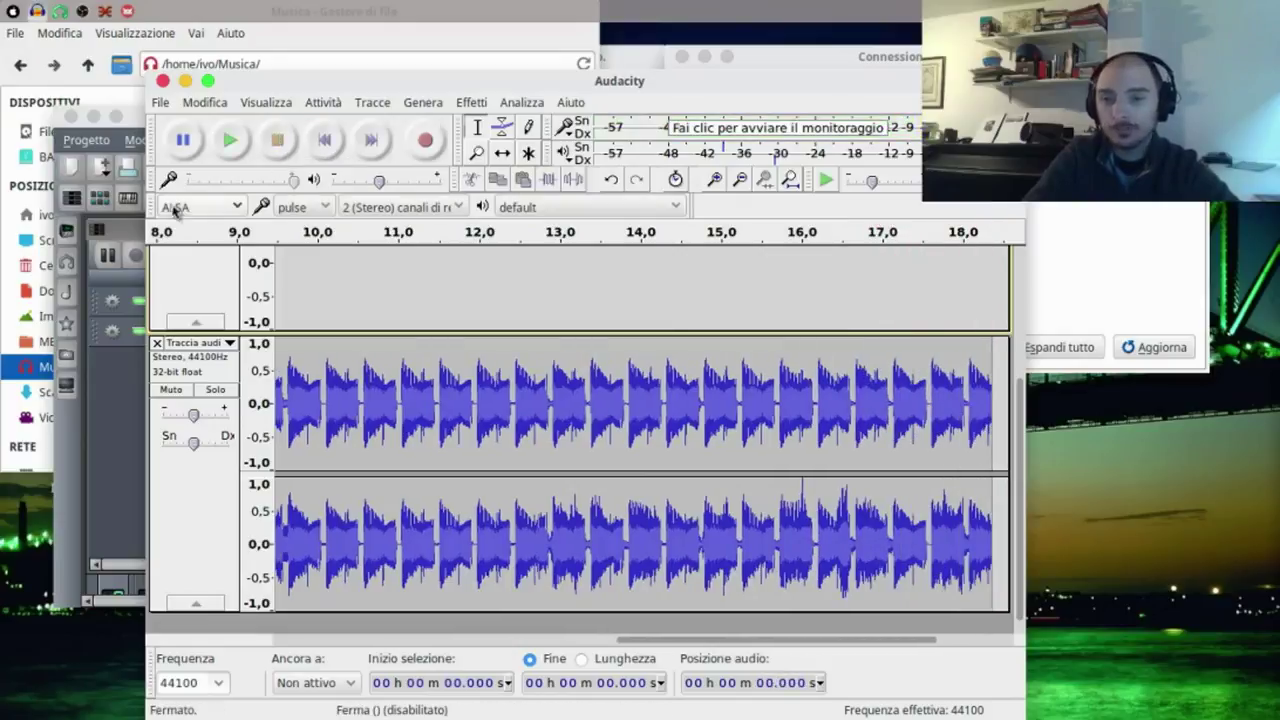
left_click(108, 258)
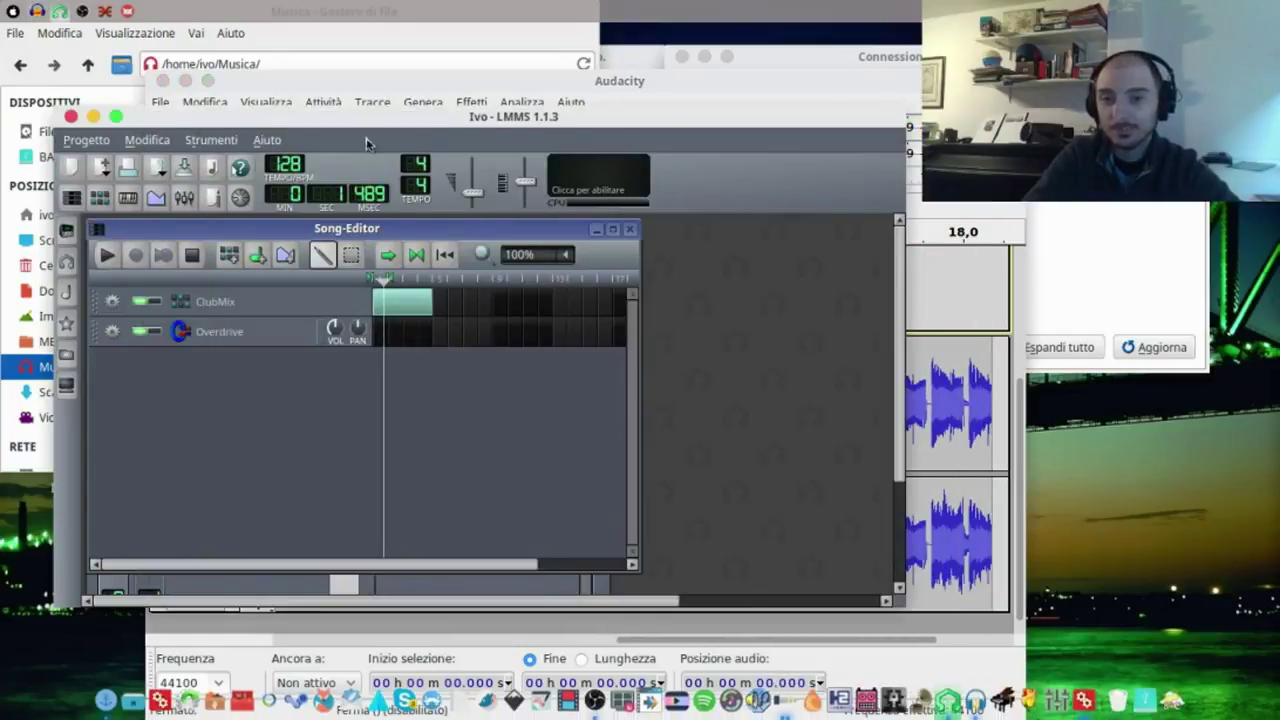
left_click(910, 140)
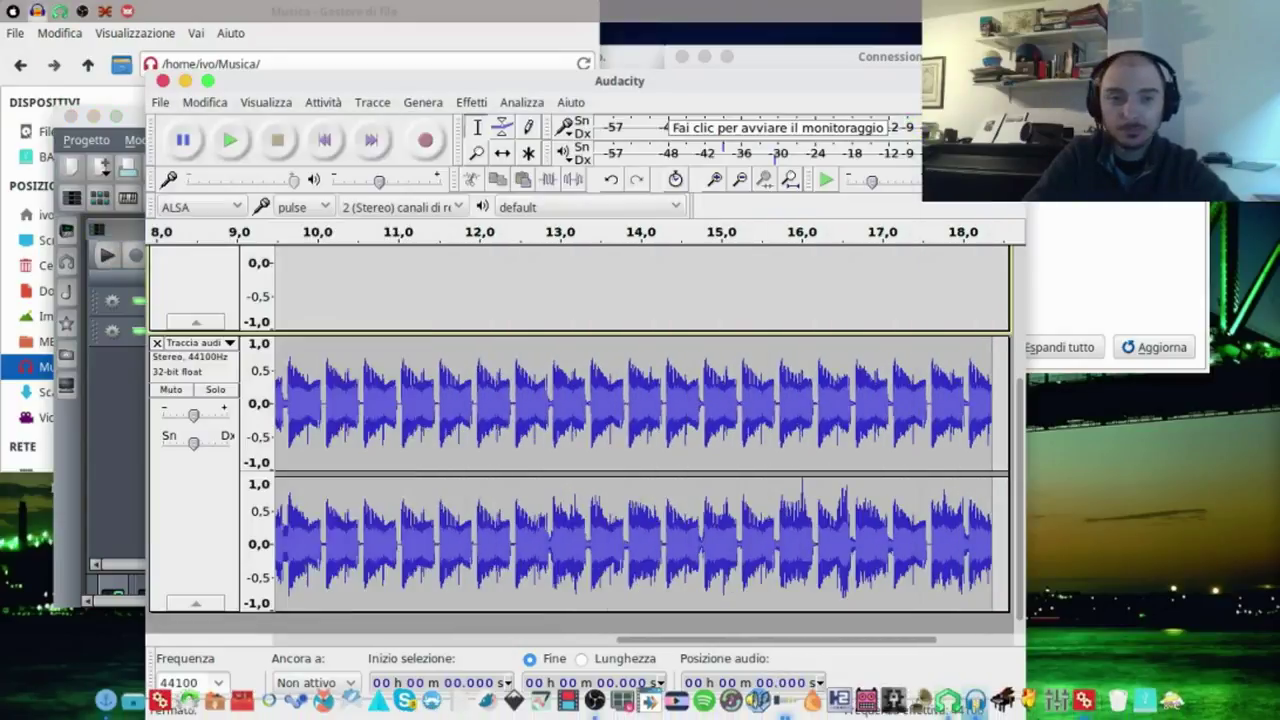
Play back the LMMS recording in Audacity, then delete both audio tracks.
left_click(230, 143)
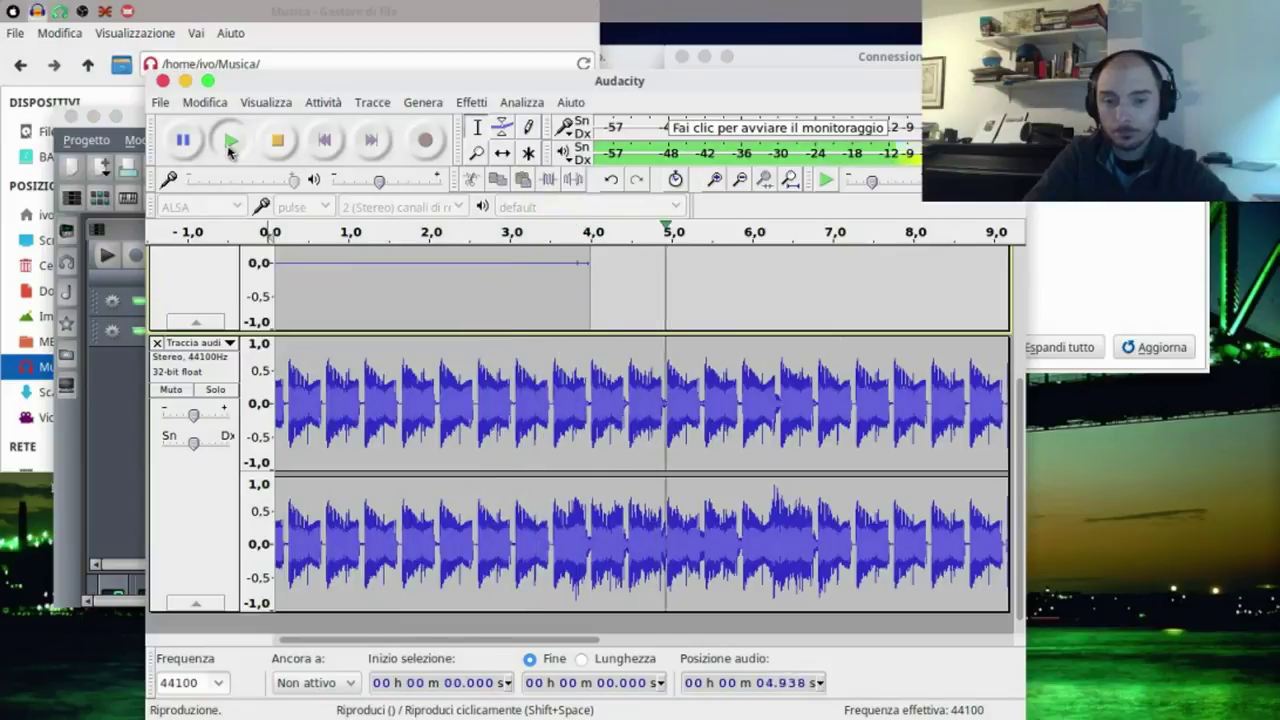
left_click(279, 156)
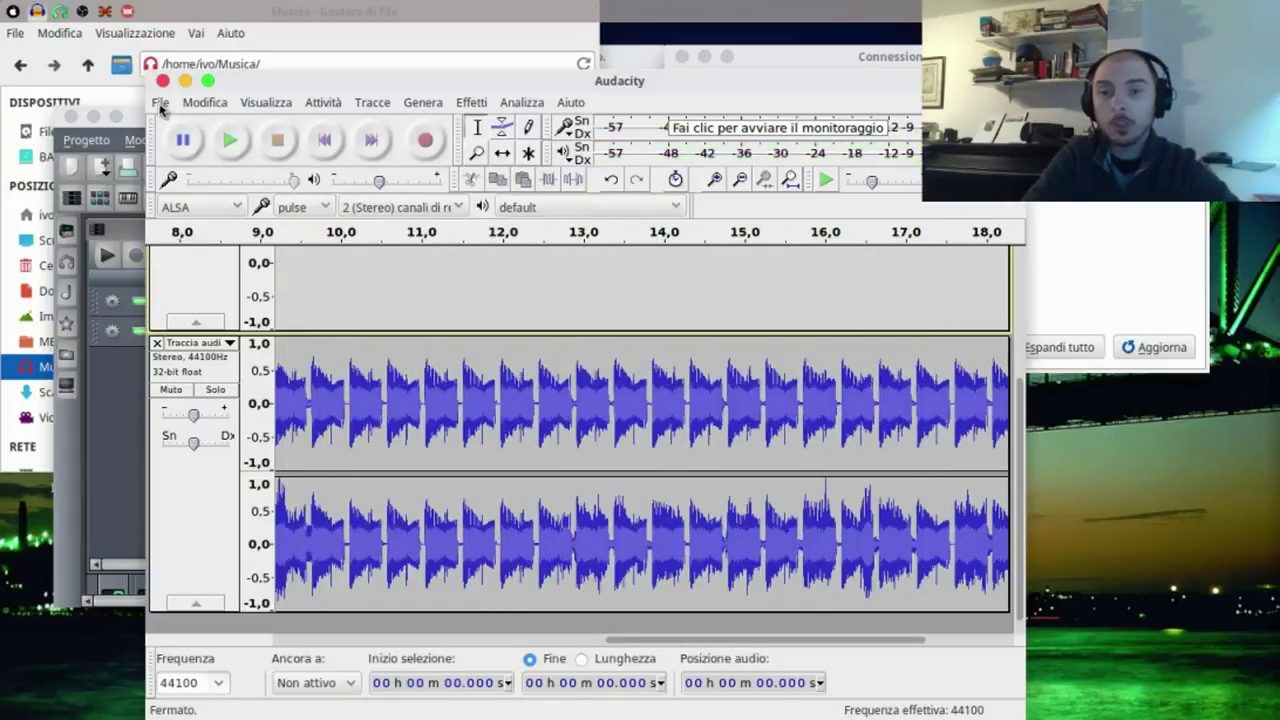
left_click(157, 343)
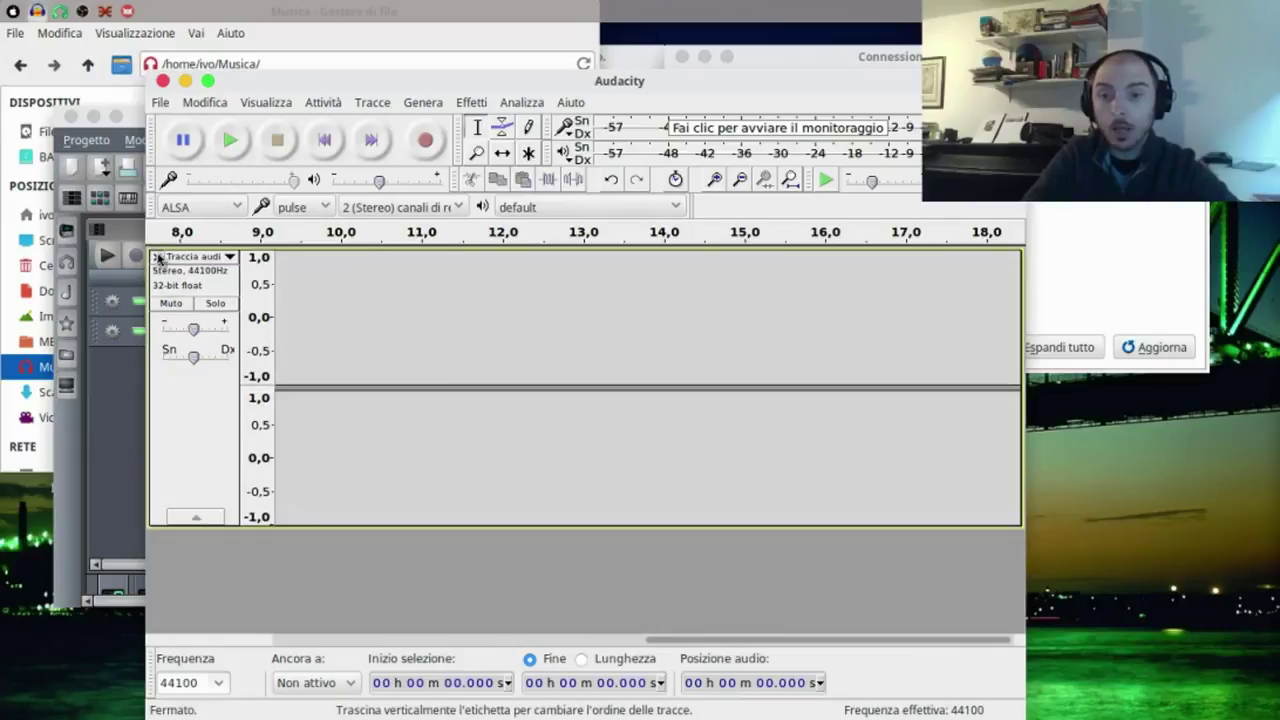
left_click(157, 257)
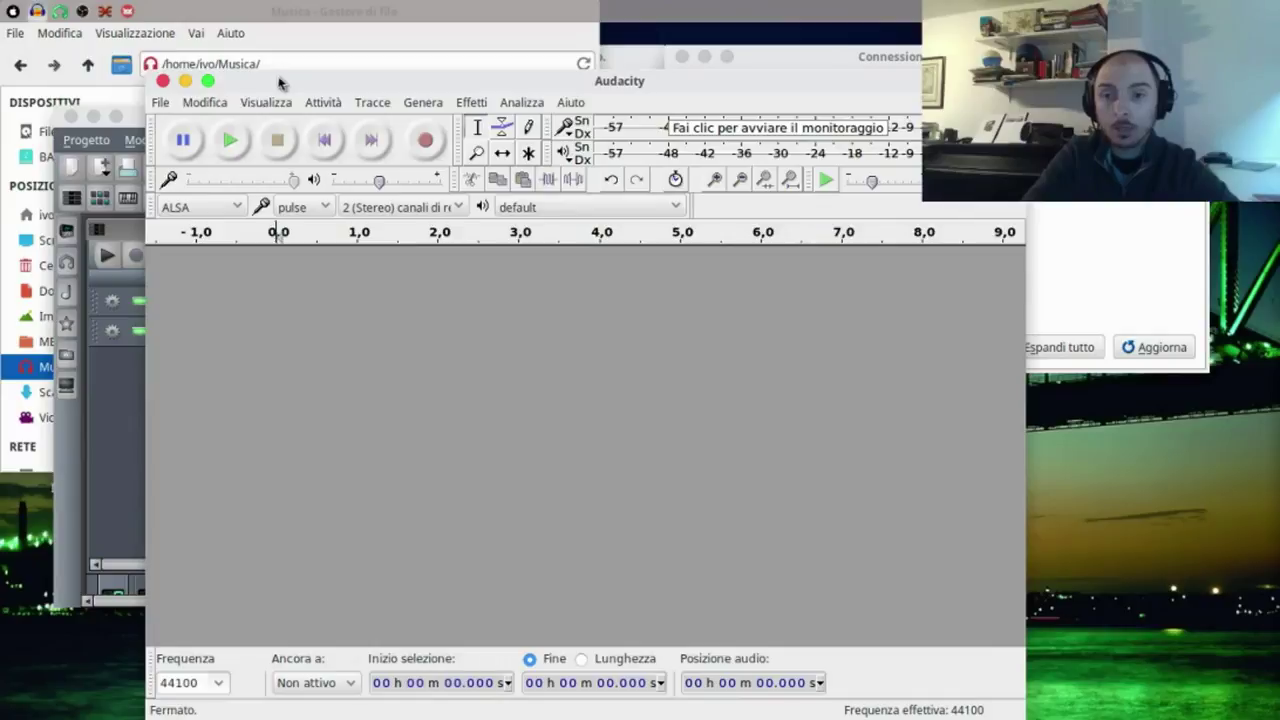
Switch to LMMS and export the song as a 44100 Hz, 16-bit WAV file to the Scrivania folder, replacing the existing file.
left_click_drag(285, 88, 483, 88)
left_click(287, 125)
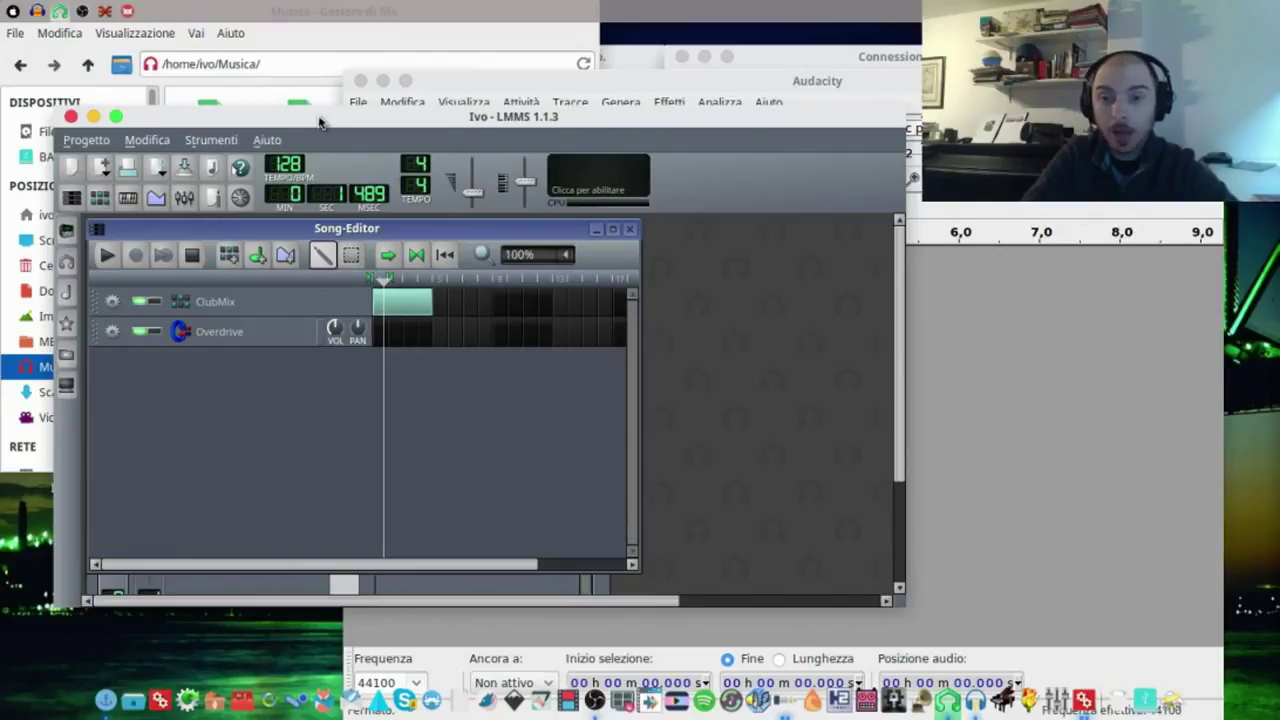
left_click(212, 169)
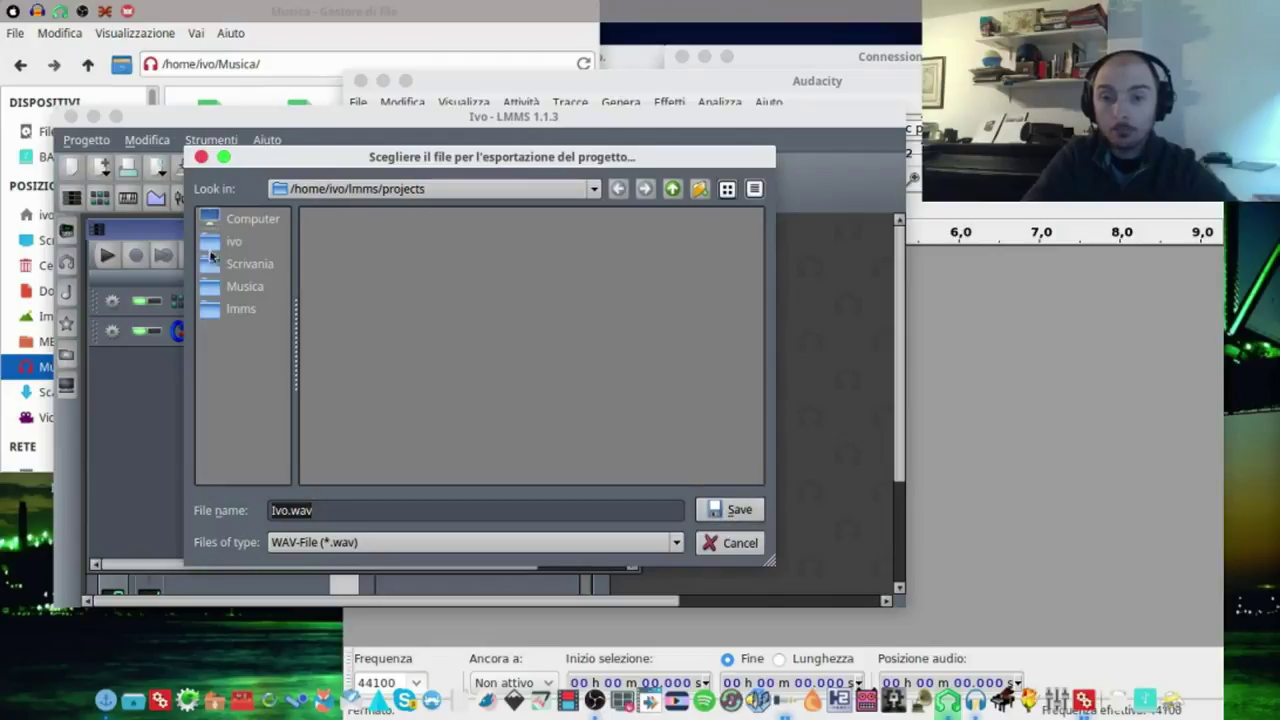
left_click(250, 266)
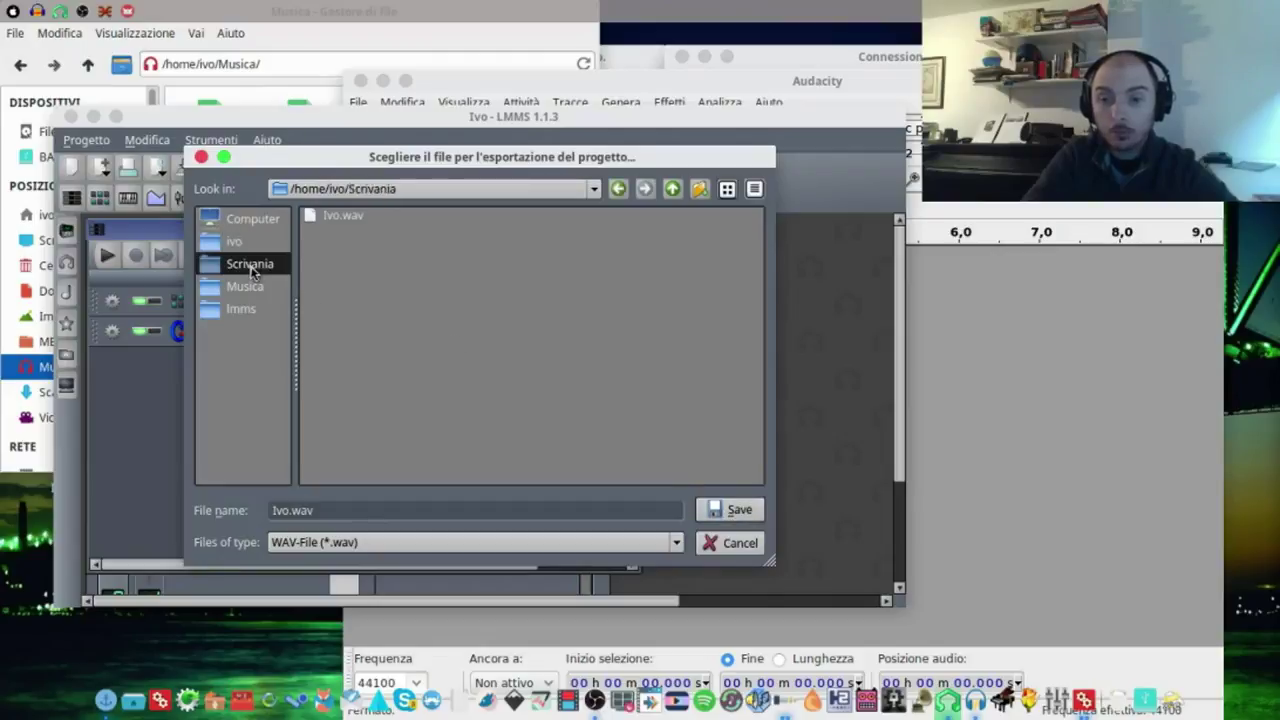
left_click(740, 511)
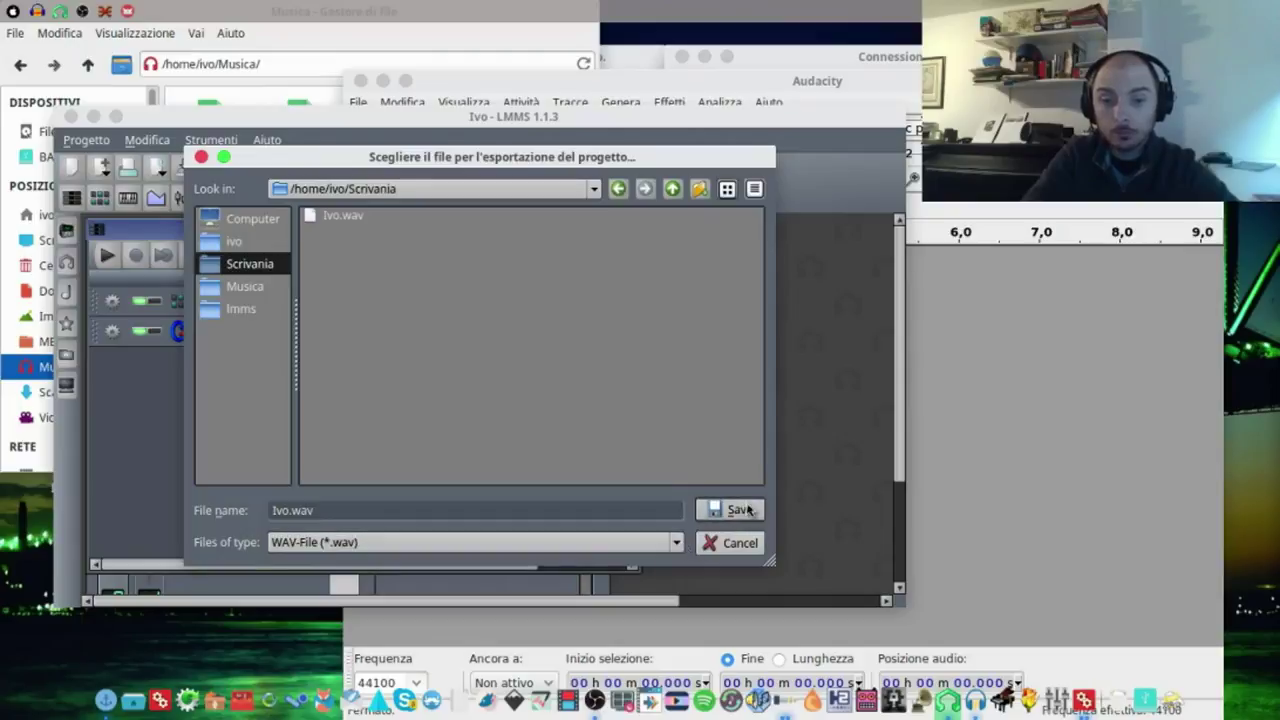
left_click(436, 392)
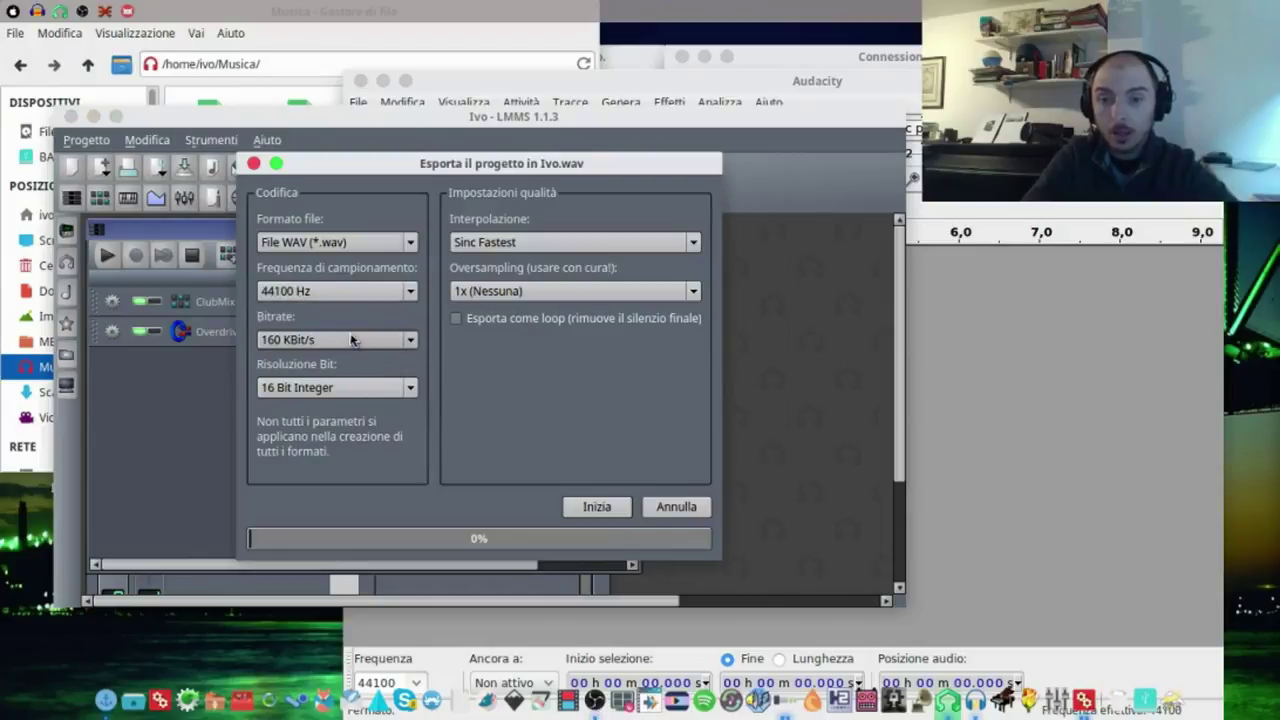
left_click(614, 513)
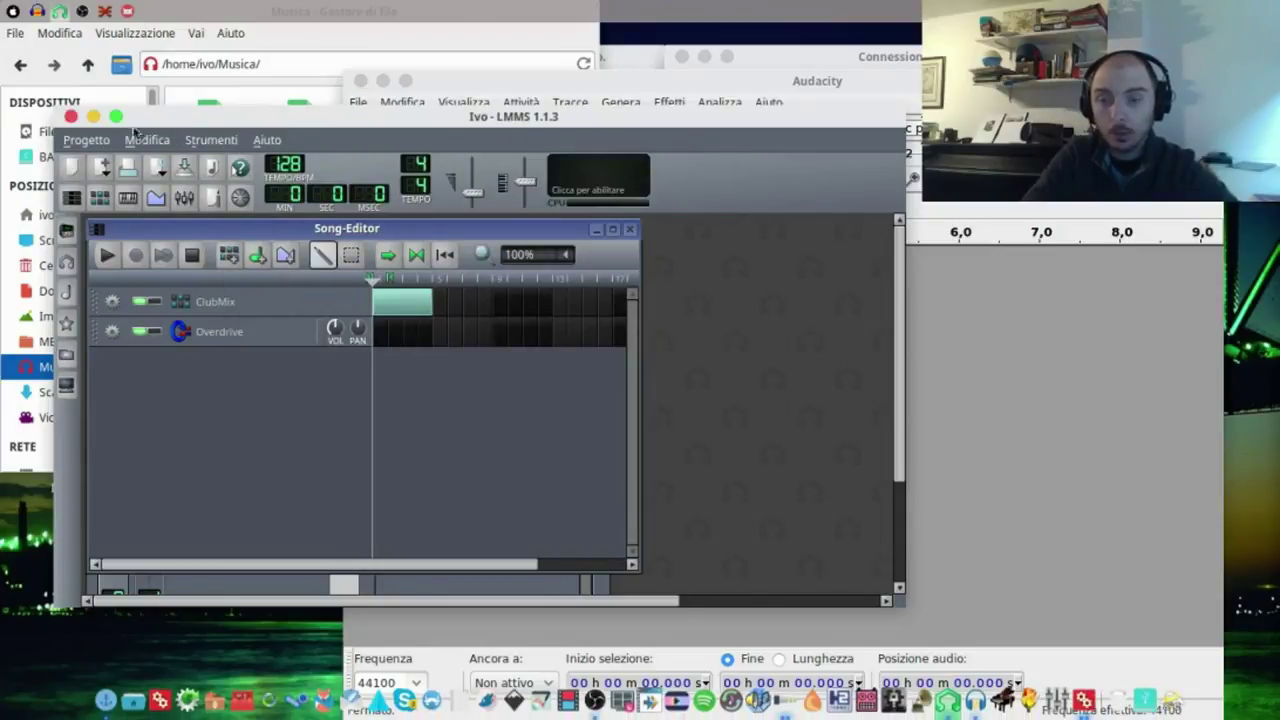
Play the exported WAV file from the desktop in the Parole media player, then close the player and LMMS.
left_click(71, 117)
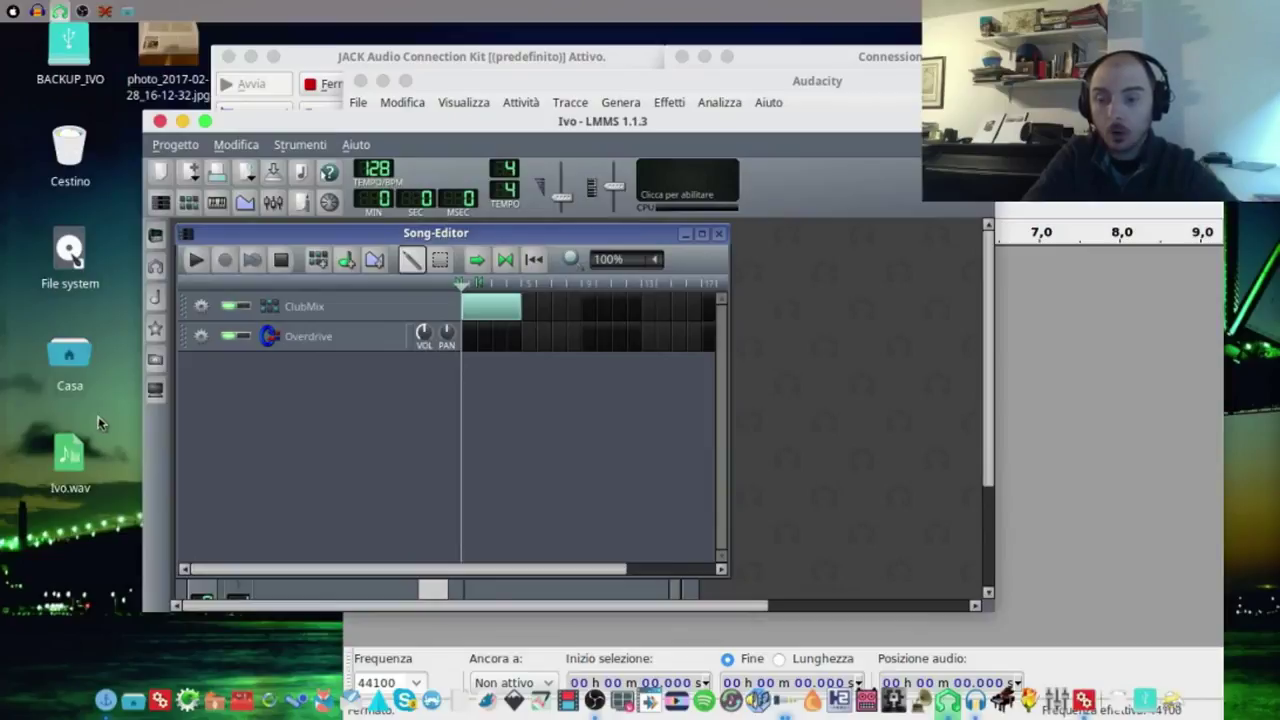
left_click(65, 467)
double_click(65, 467)
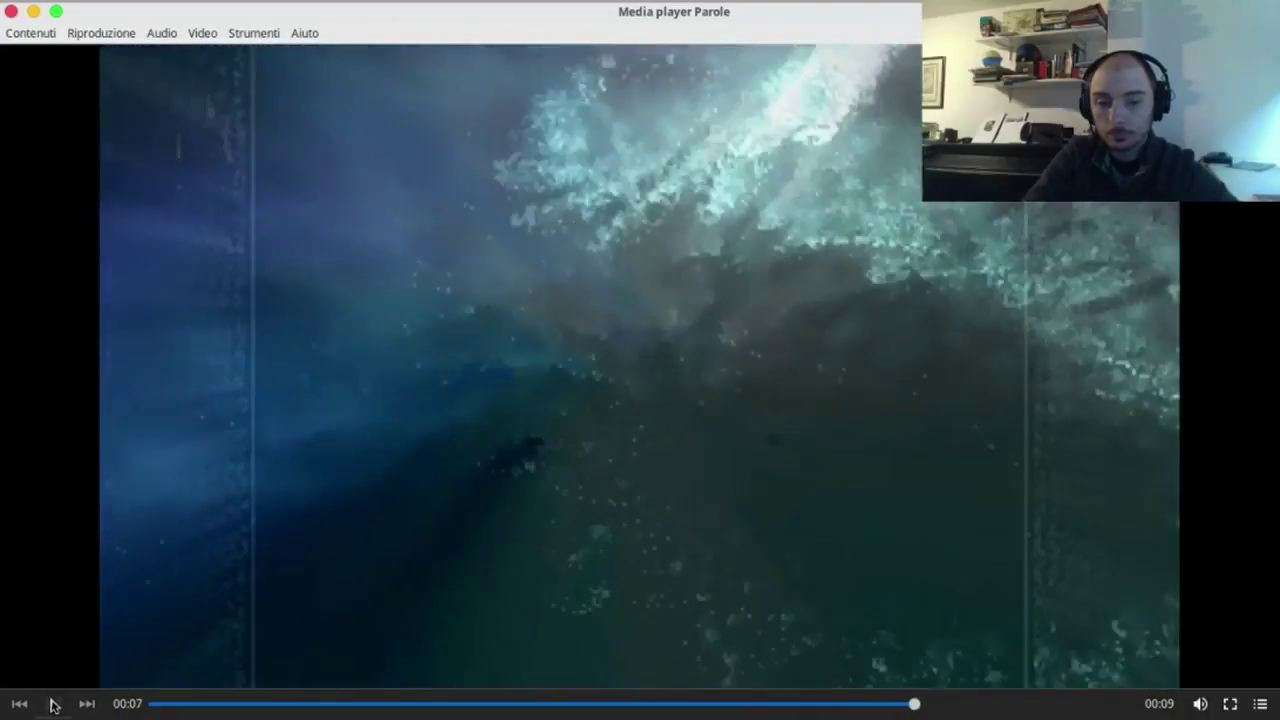
left_click(54, 705)
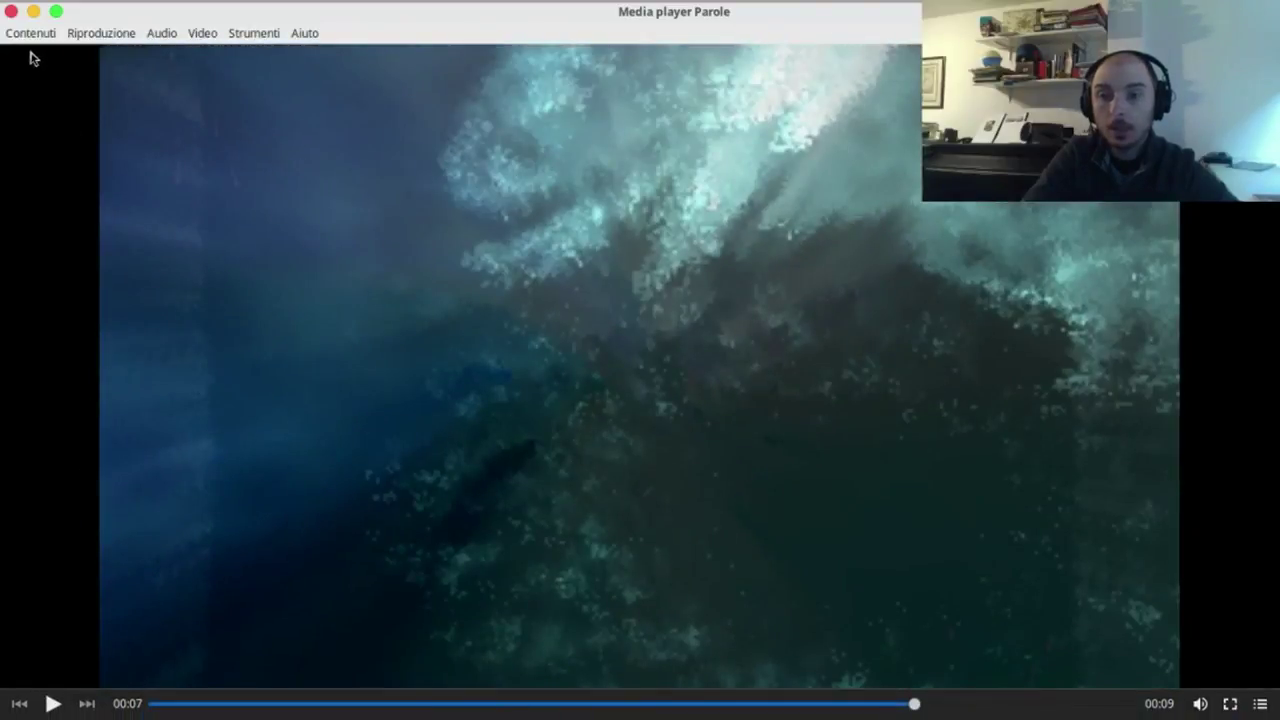
left_click(12, 16)
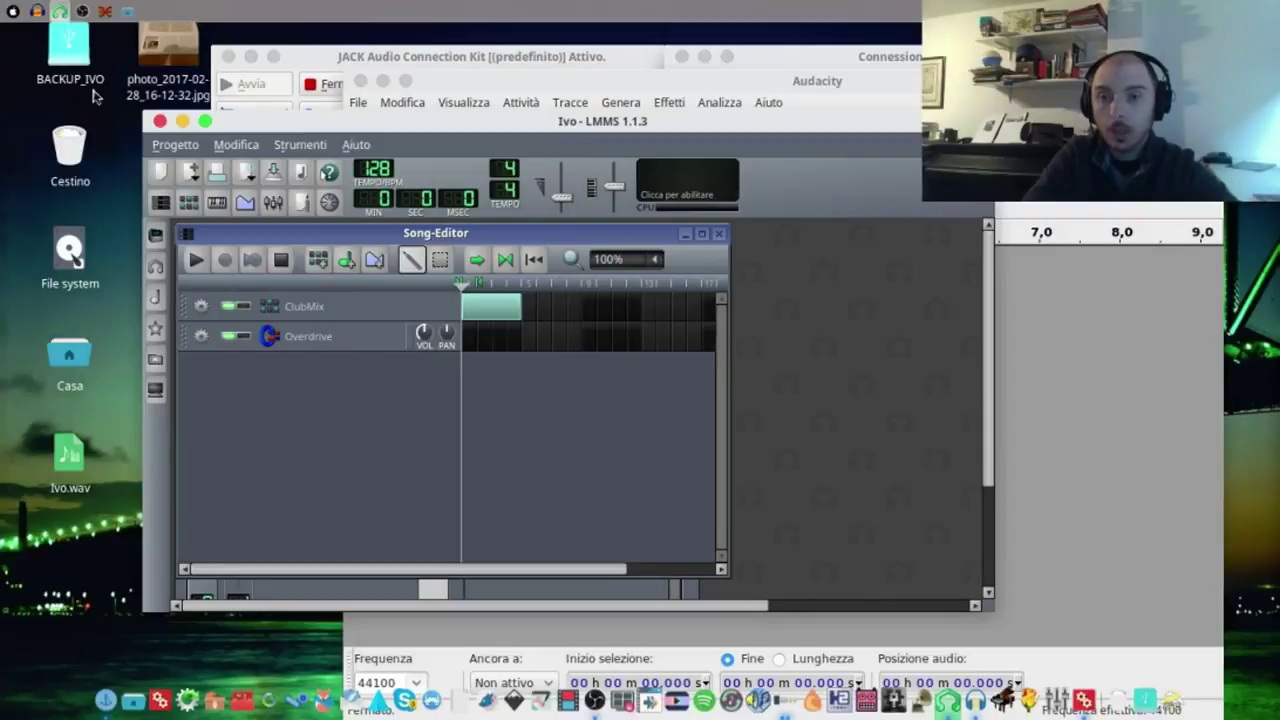
left_click(157, 124)
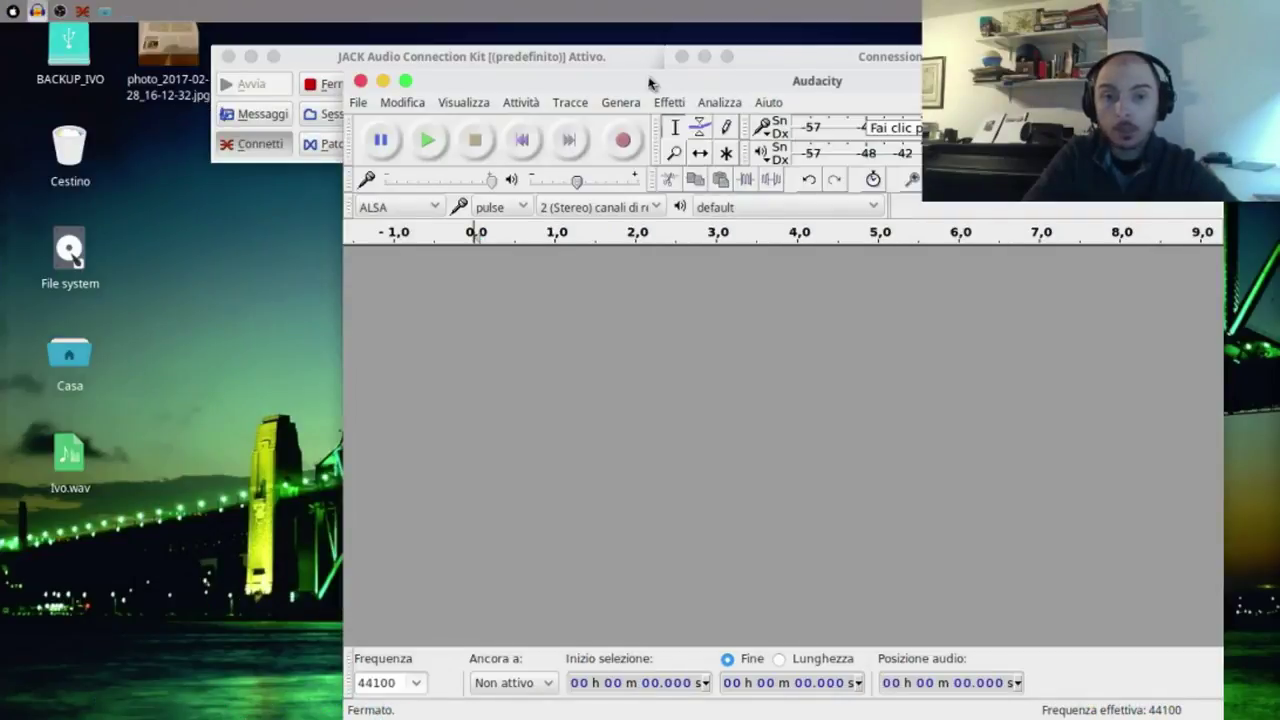